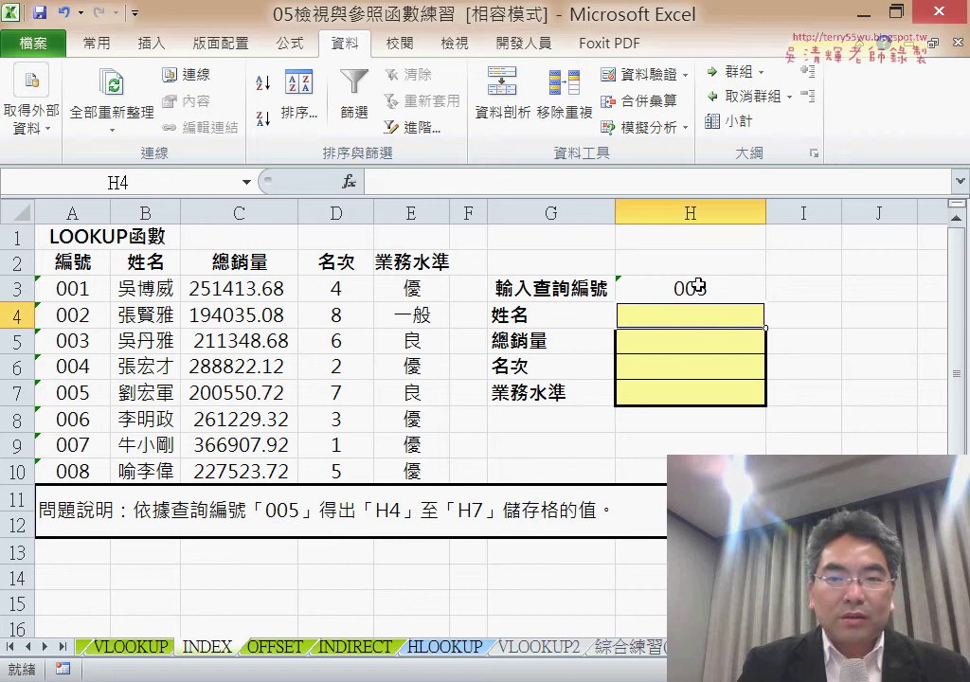
Insert INDEX into H4 from the Lookup & Reference (檢視與參照) function category
click(884, 322)
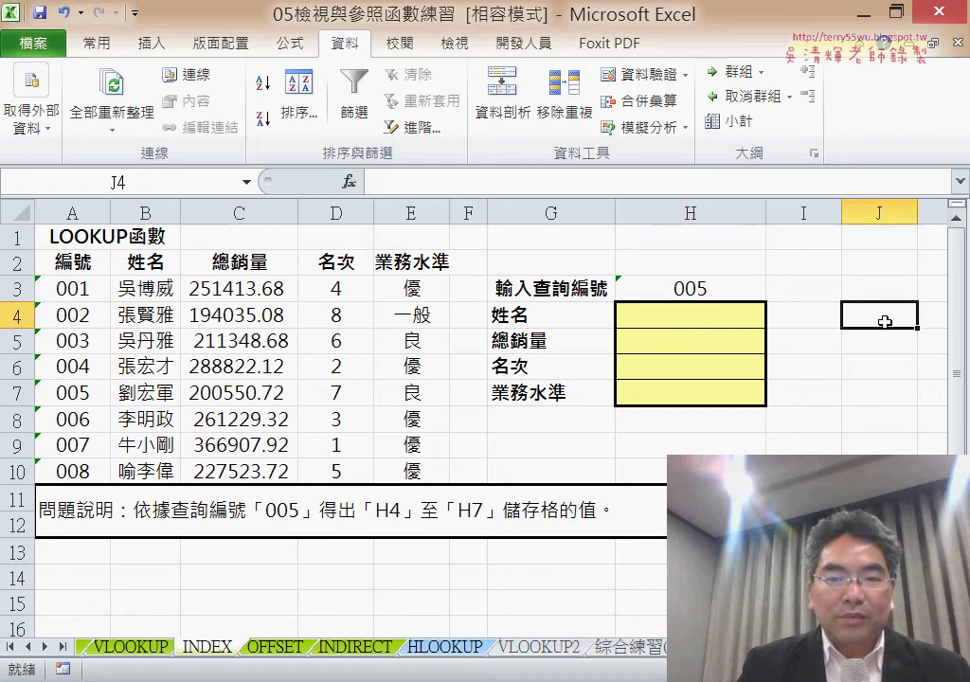
click(717, 322)
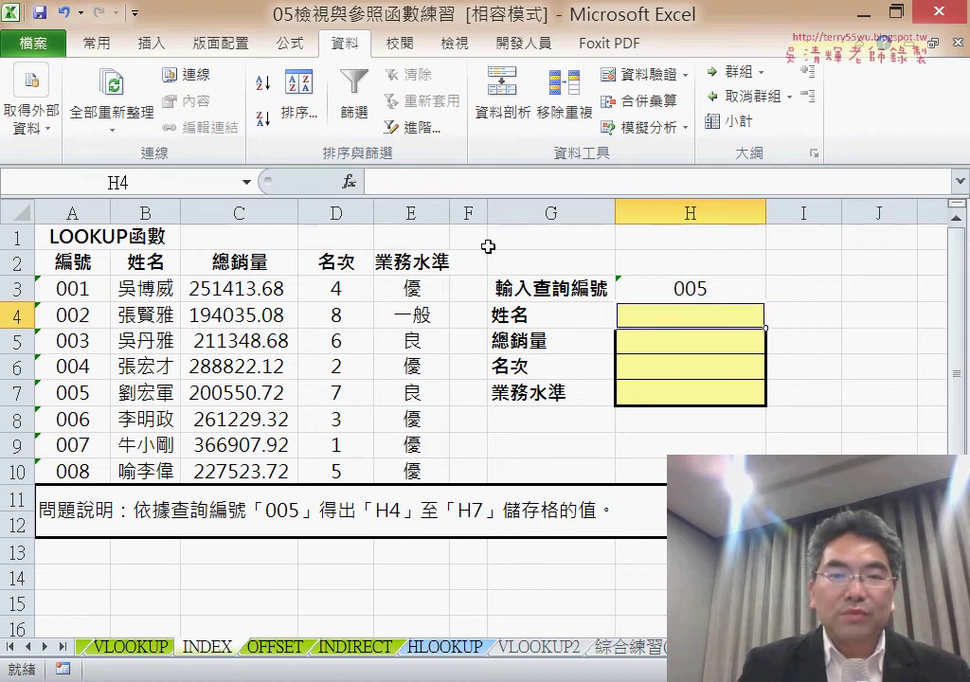
click(349, 184)
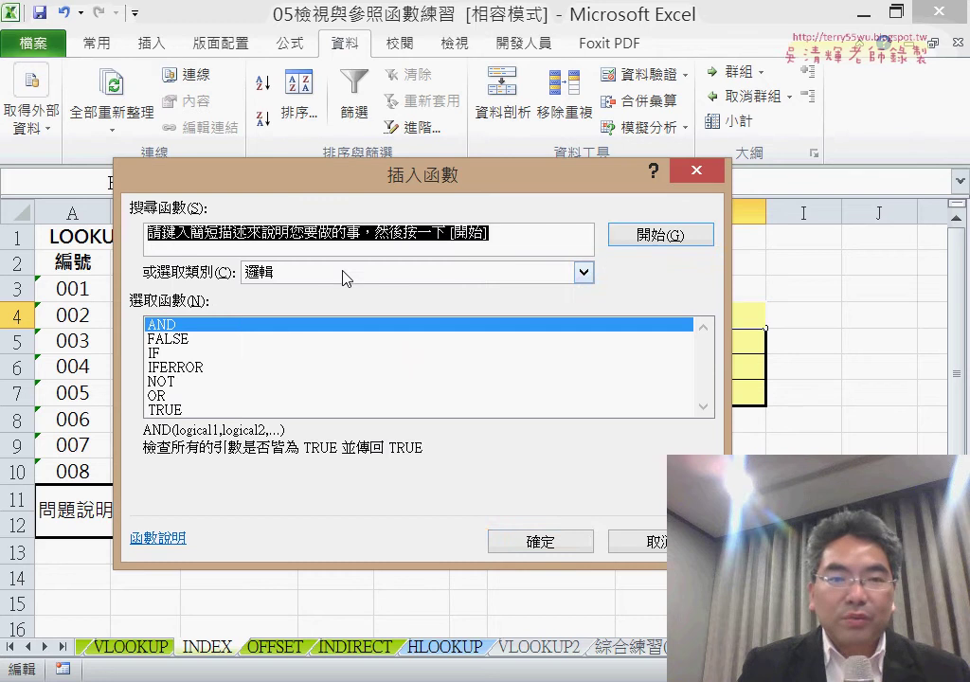
click(346, 277)
click(350, 386)
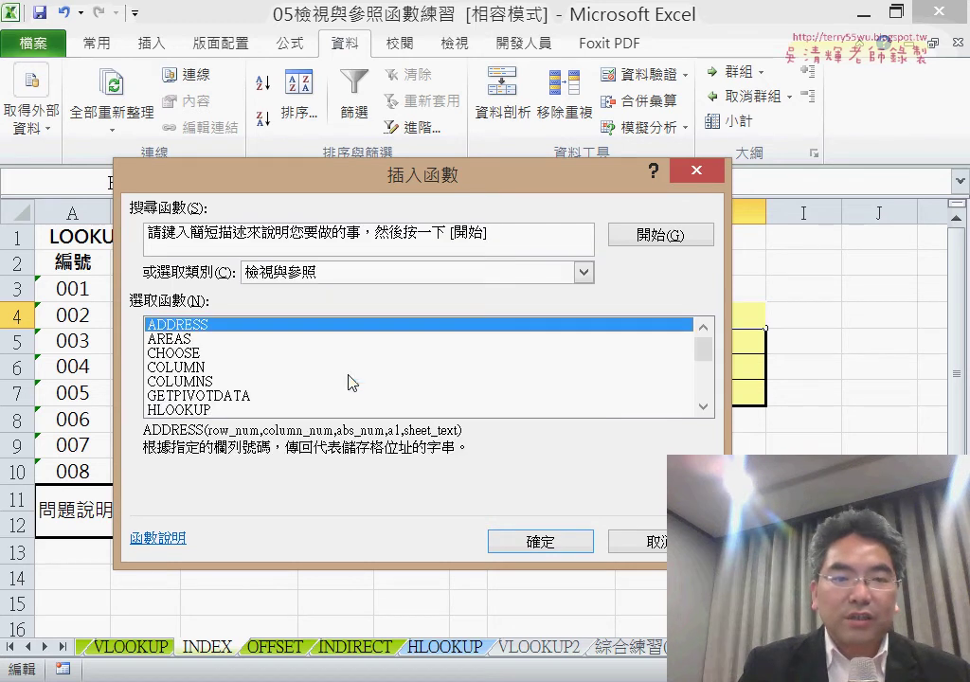
drag(711, 349, 710, 362)
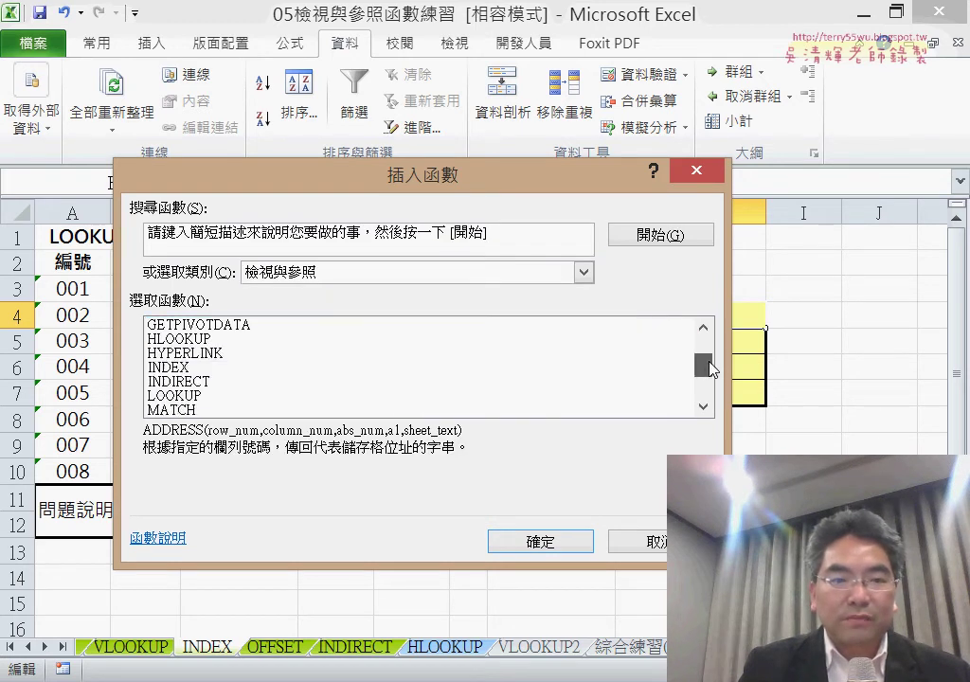
click(271, 370)
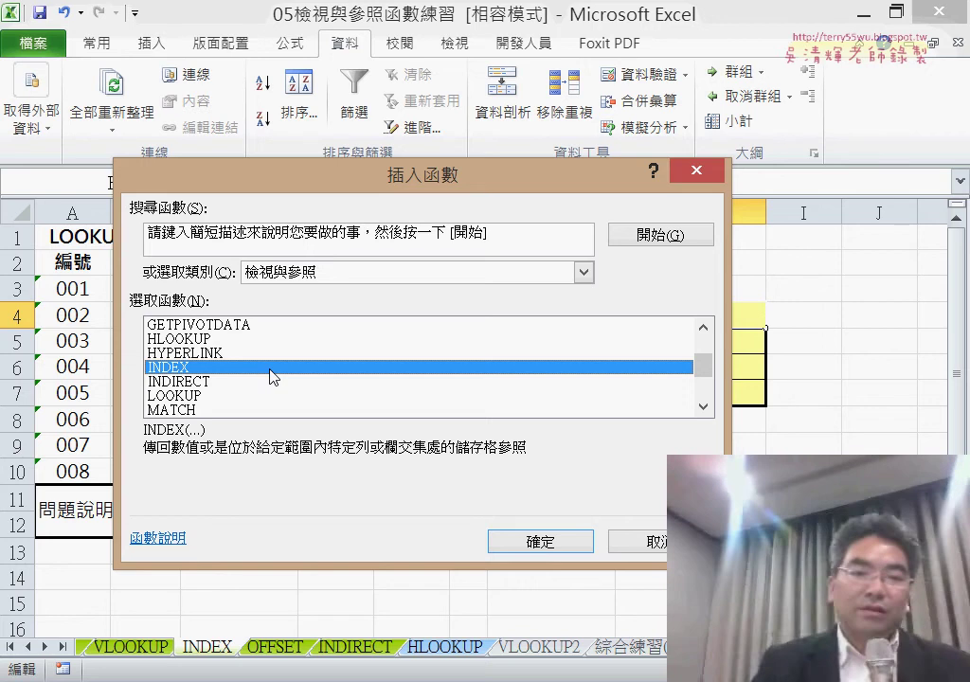
click(526, 547)
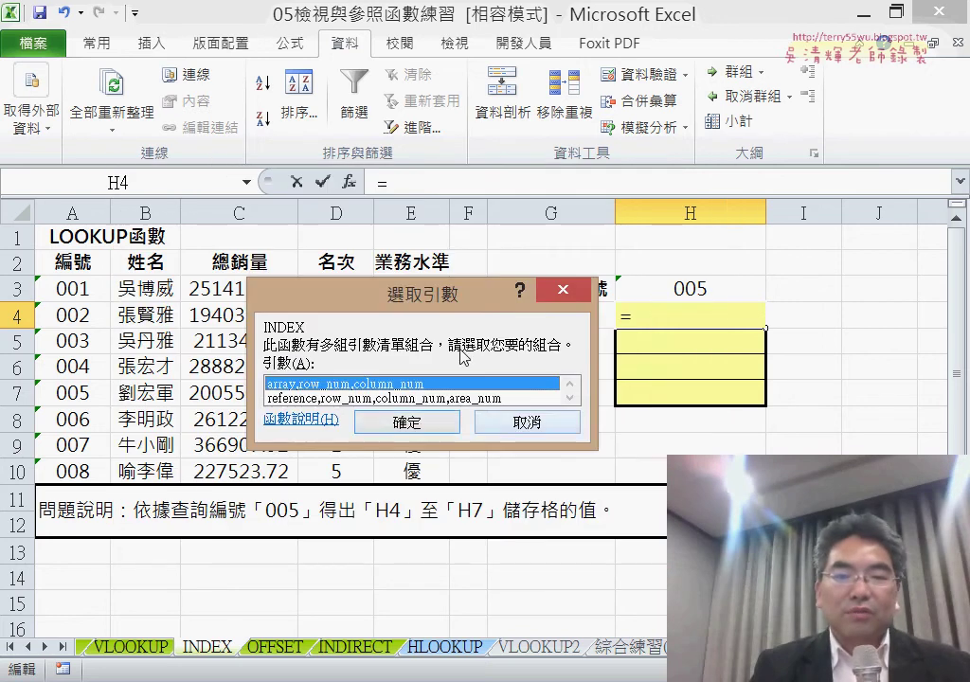
Choose INDEX's array, row_num, column_num form and set Array to A3:E10
click(425, 423)
mouse_move(496, 223)
mouse_down()
mouse_move(884, 346)
mouse_move(942, 325)
mouse_up()
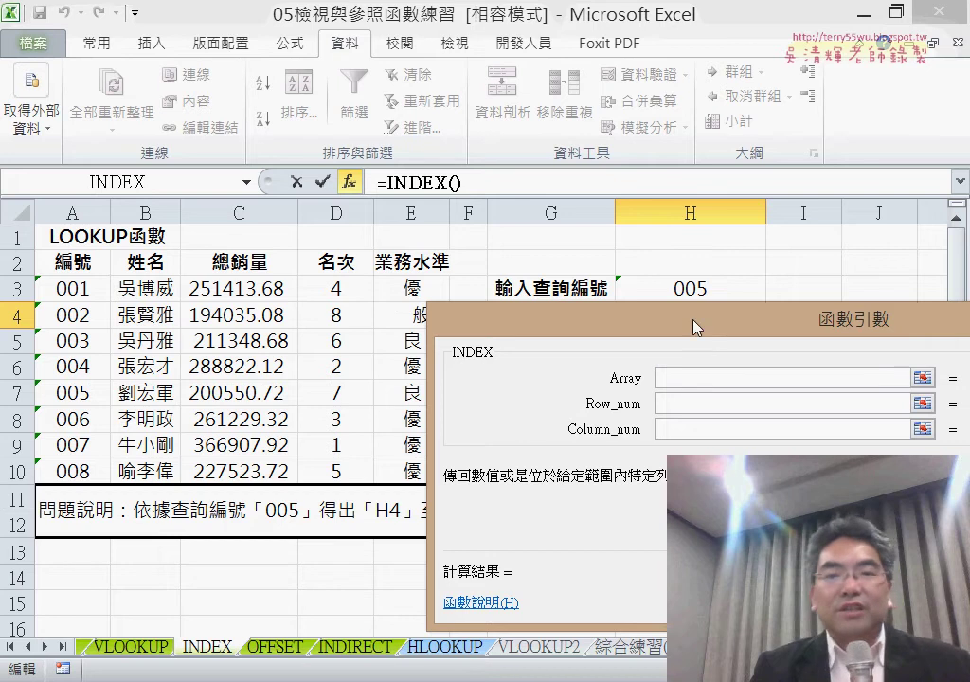
drag(696, 327, 764, 304)
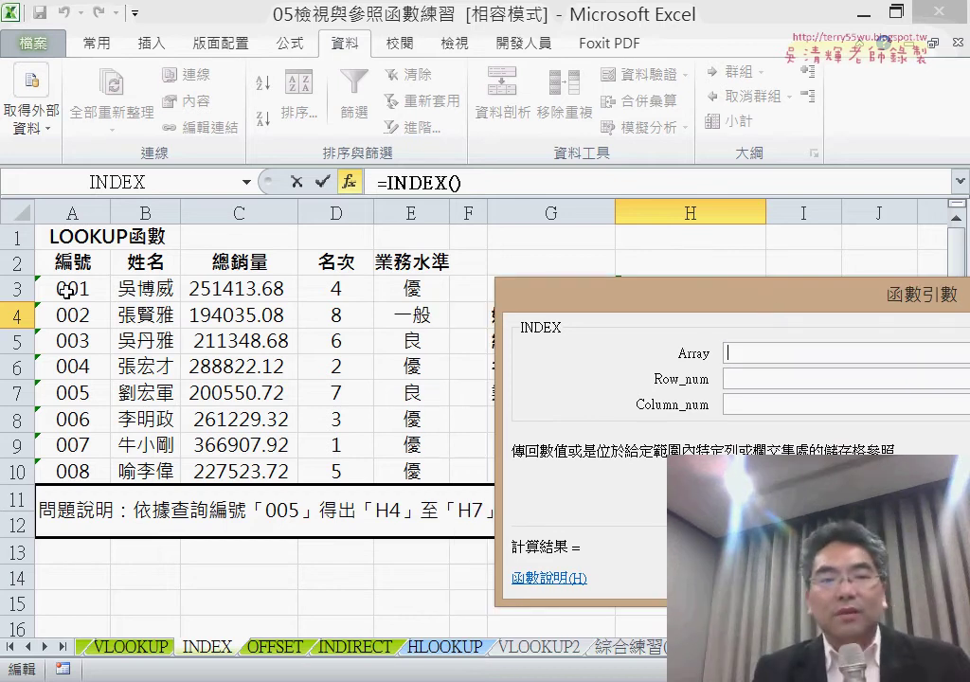
drag(65, 289, 401, 470)
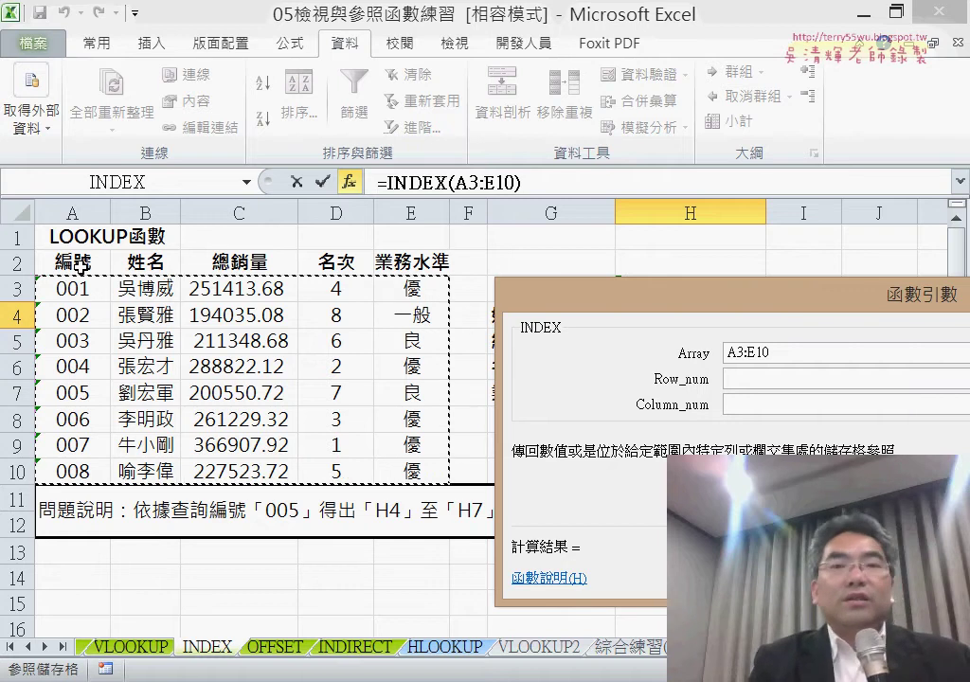
click(742, 374)
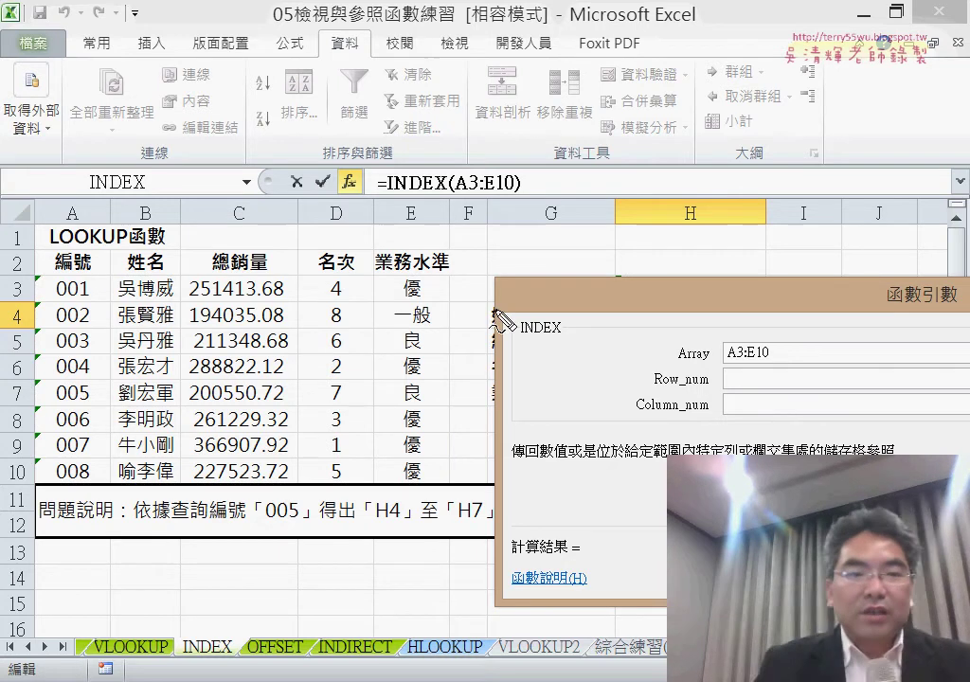
Annotate the data table and the Row_num and Column_num arguments, then clear the marks
drag(35, 278, 31, 495)
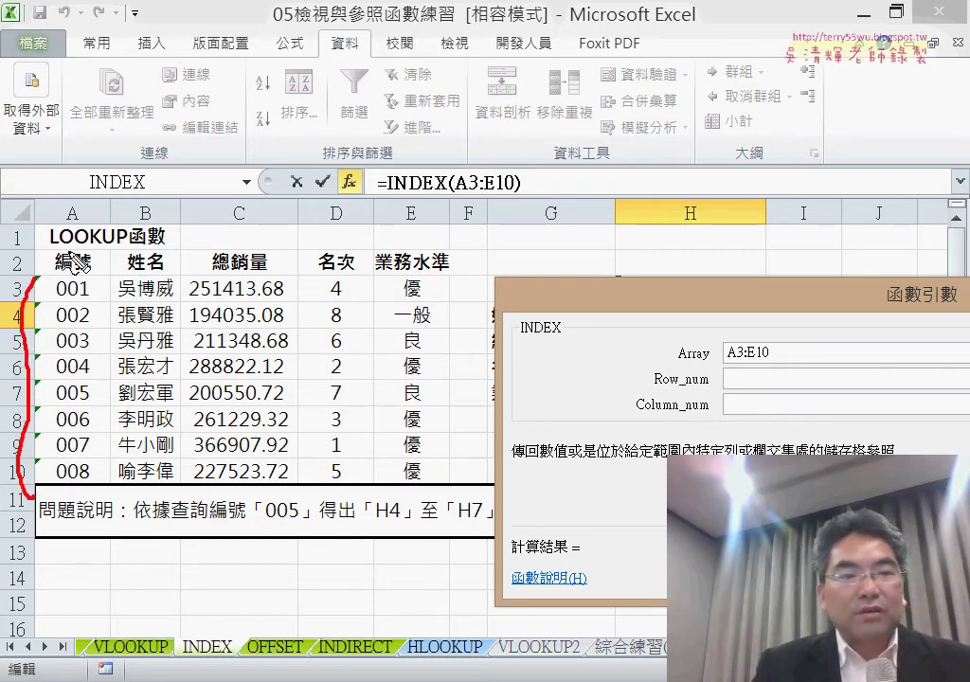
drag(73, 258, 436, 495)
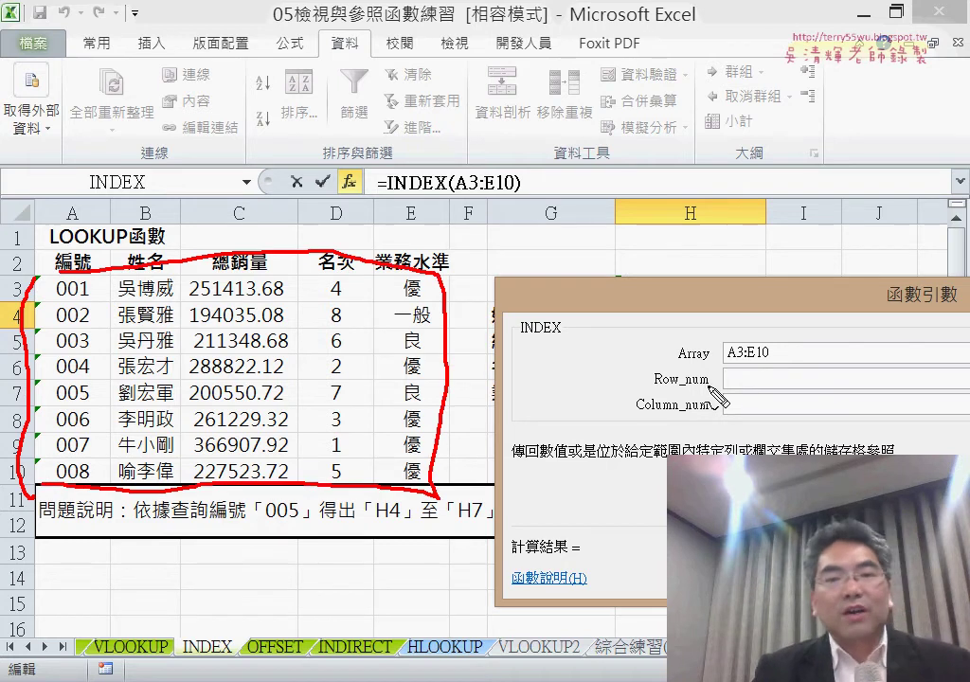
drag(672, 392, 719, 385)
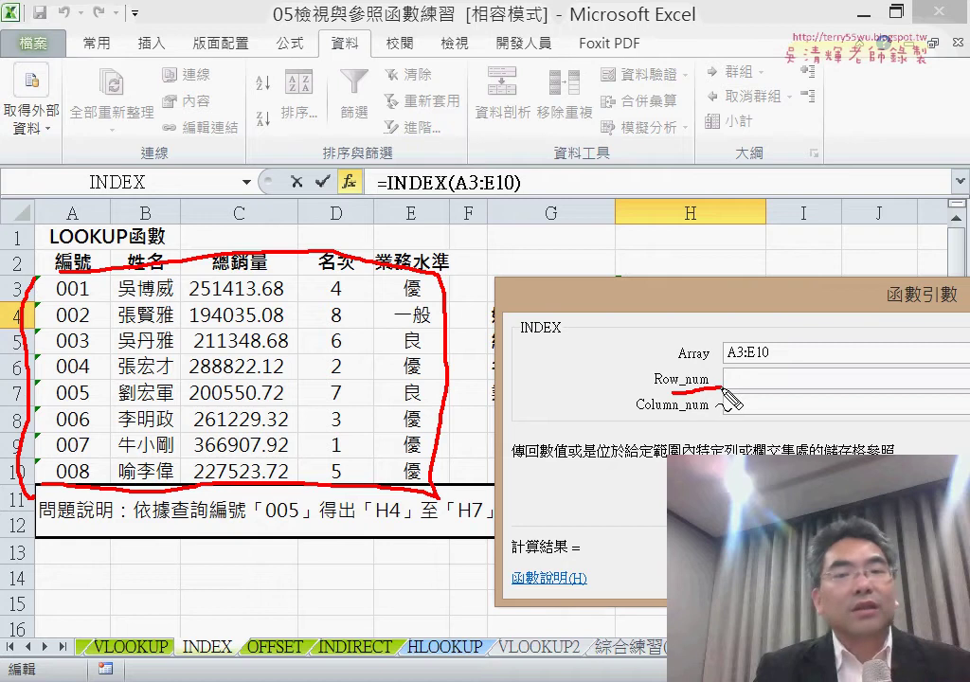
drag(668, 418, 732, 409)
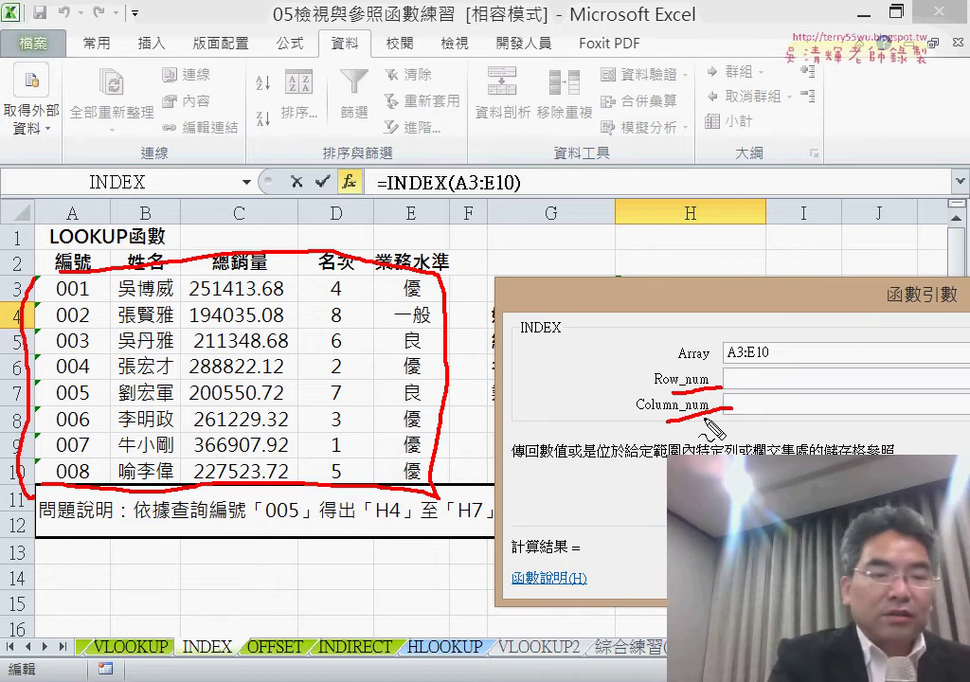
key(Escape)
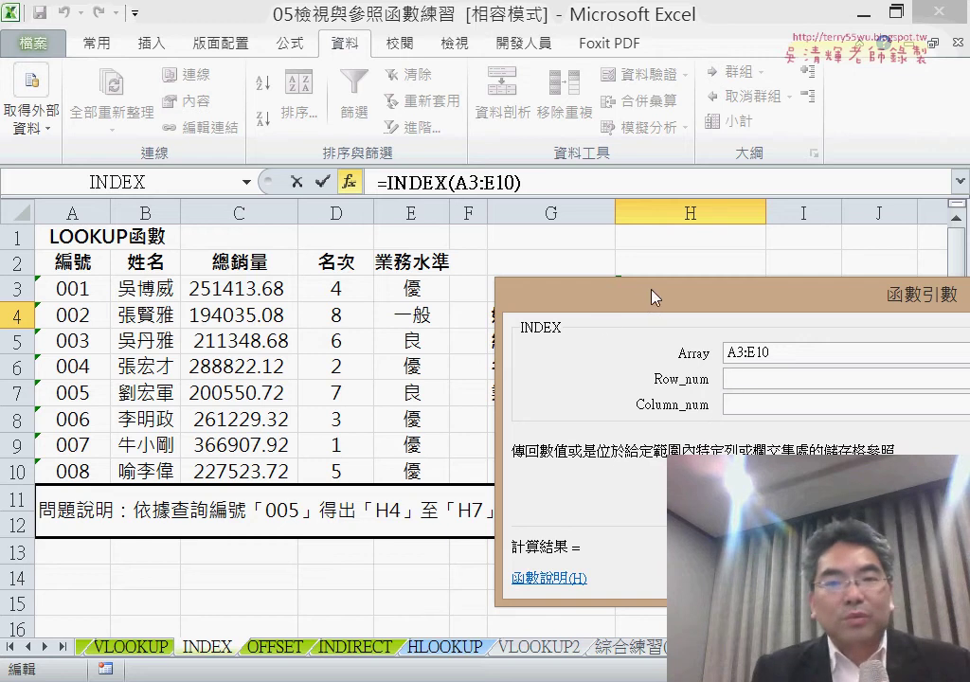
drag(653, 295, 465, 406)
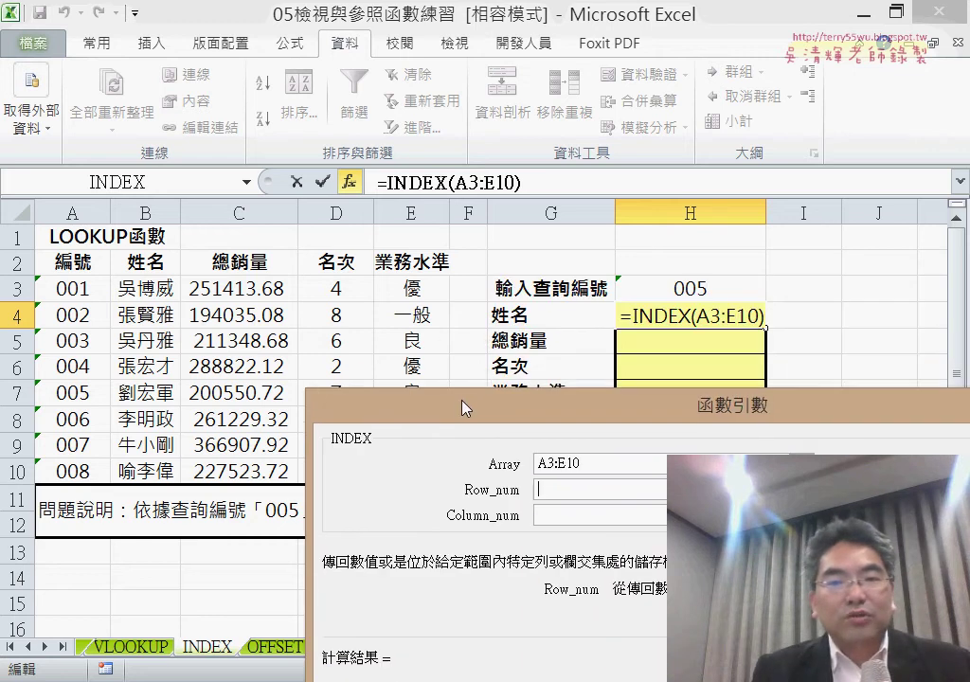
Set Row_num to H3 and Column_num to 2, giving =INDEX(A3:E10,H3,2)
click(709, 291)
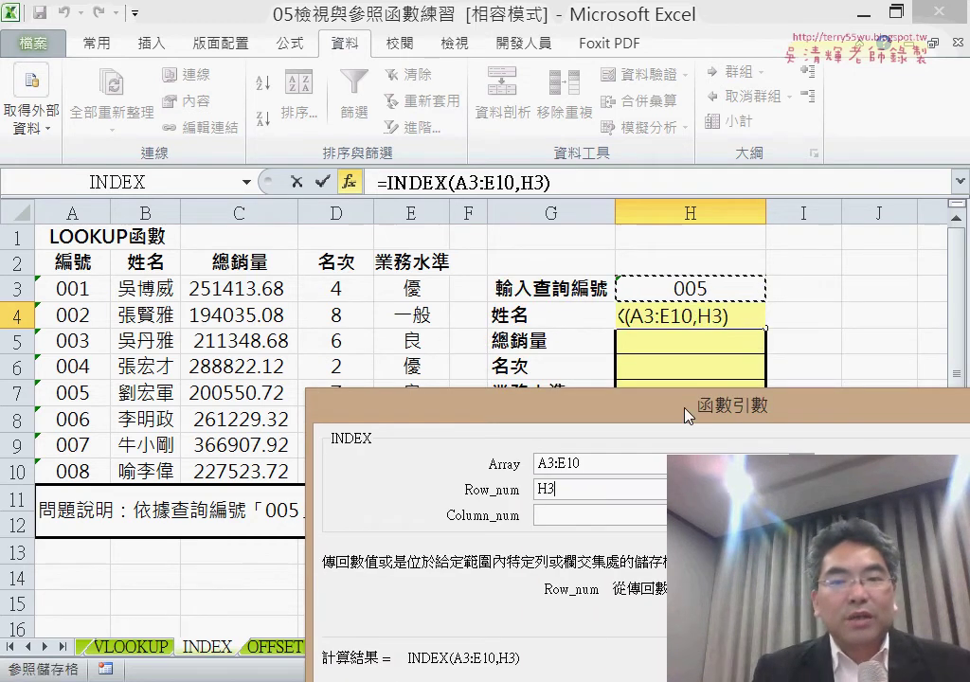
drag(688, 415, 743, 389)
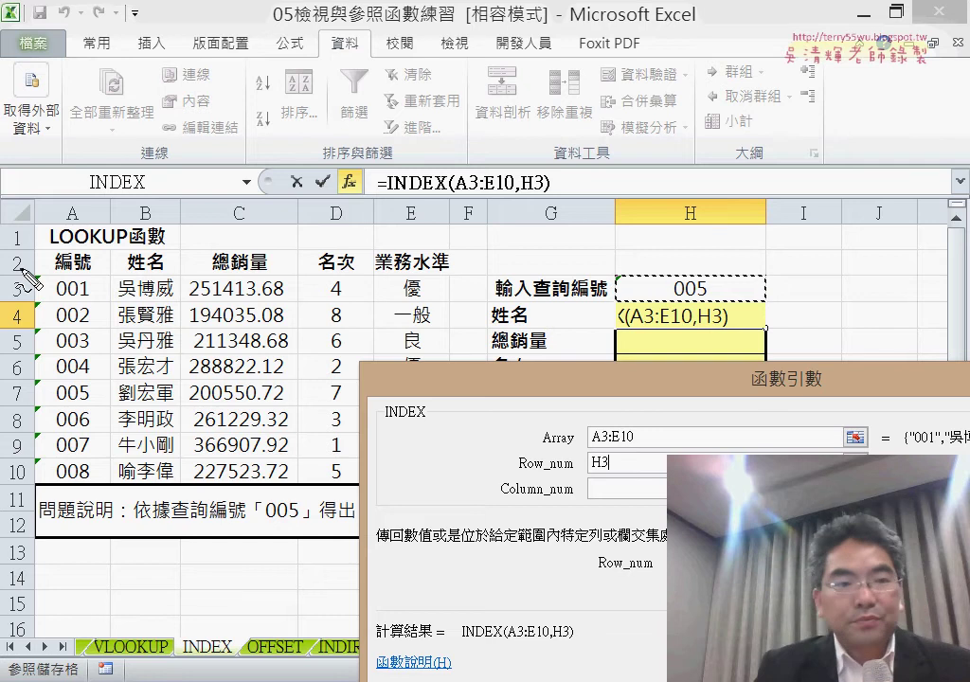
drag(19, 273, 128, 270)
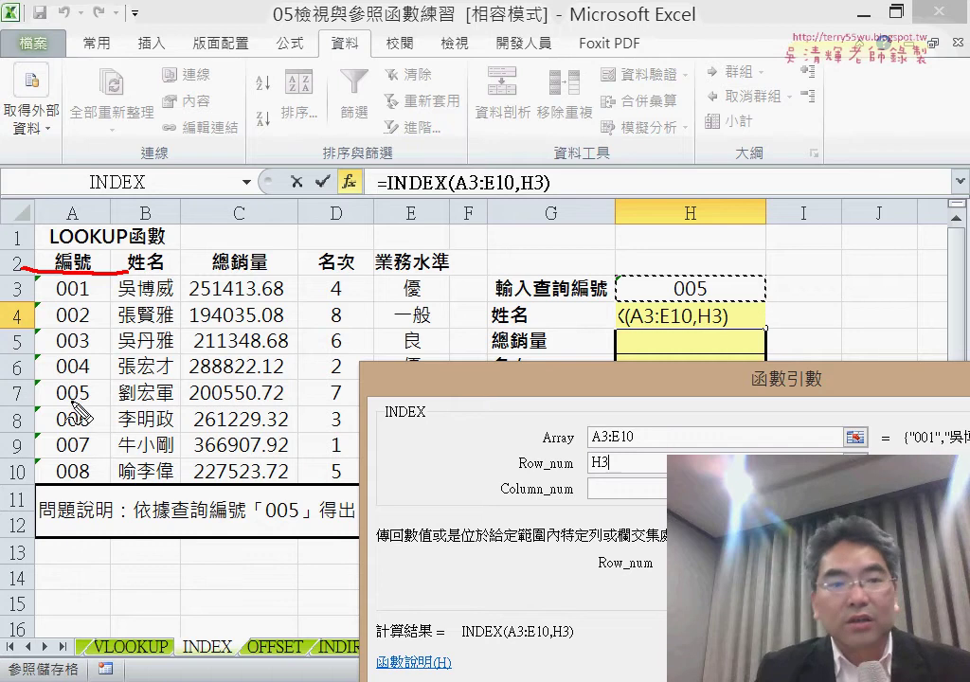
drag(75, 411, 53, 403)
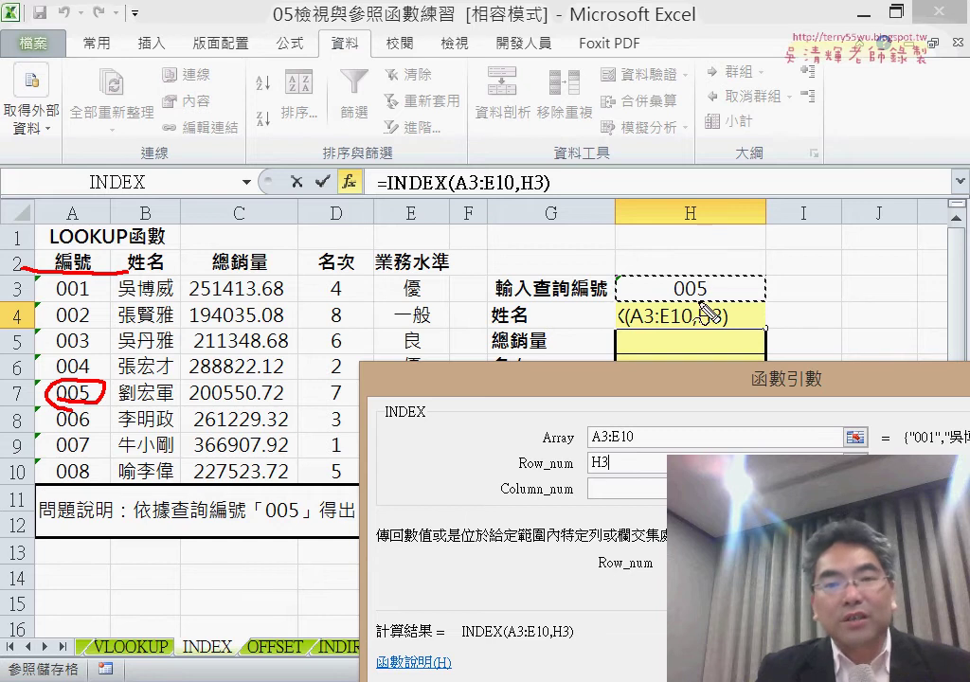
drag(671, 273, 701, 305)
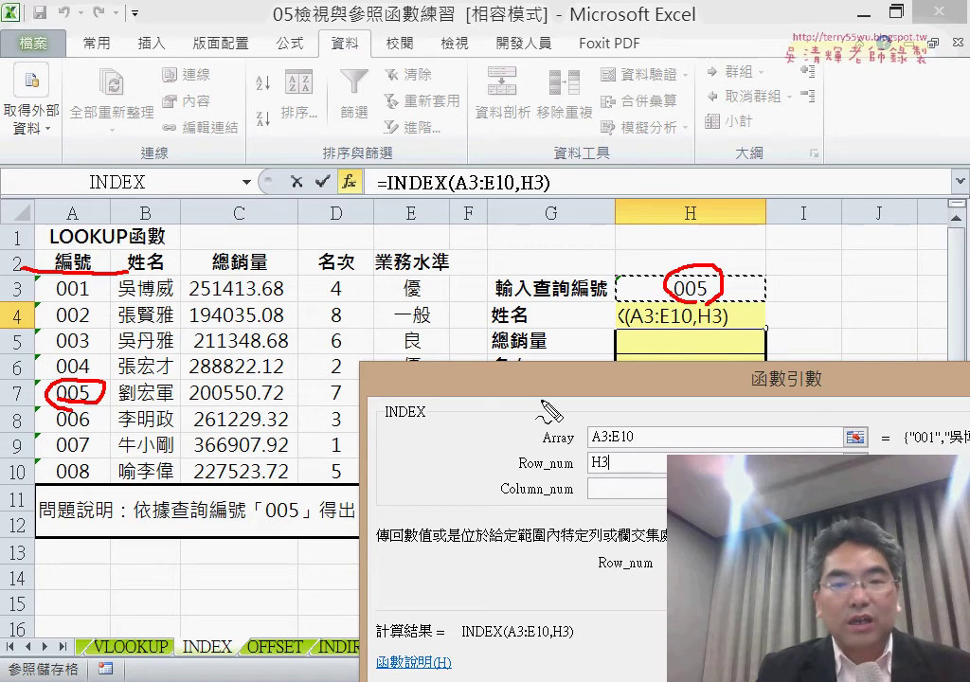
mouse_move(701, 305)
mouse_down()
mouse_move(616, 467)
mouse_move(643, 468)
mouse_up()
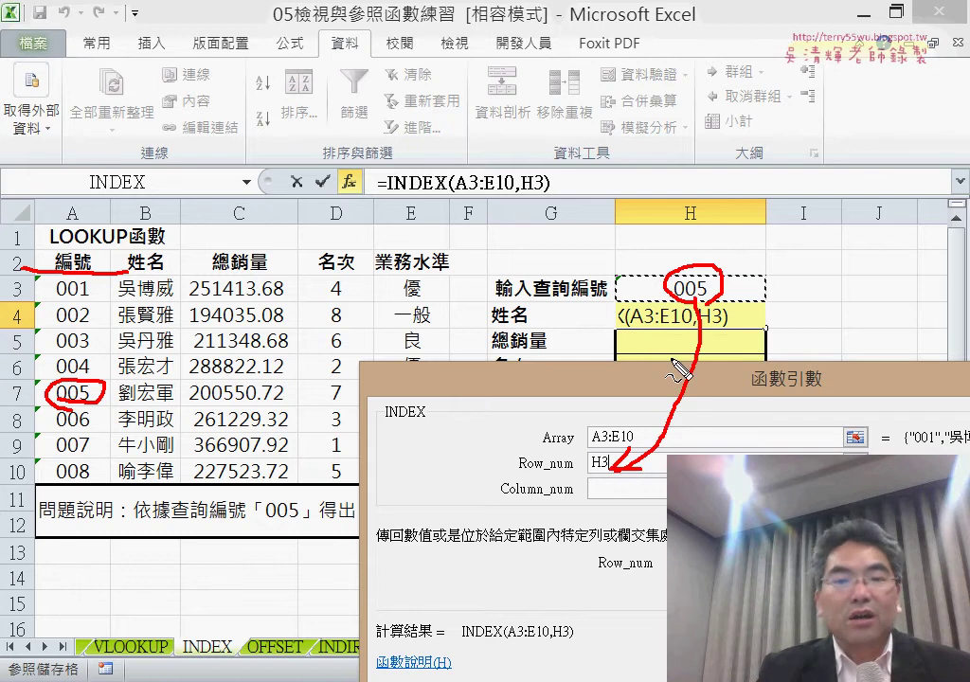
key(Escape)
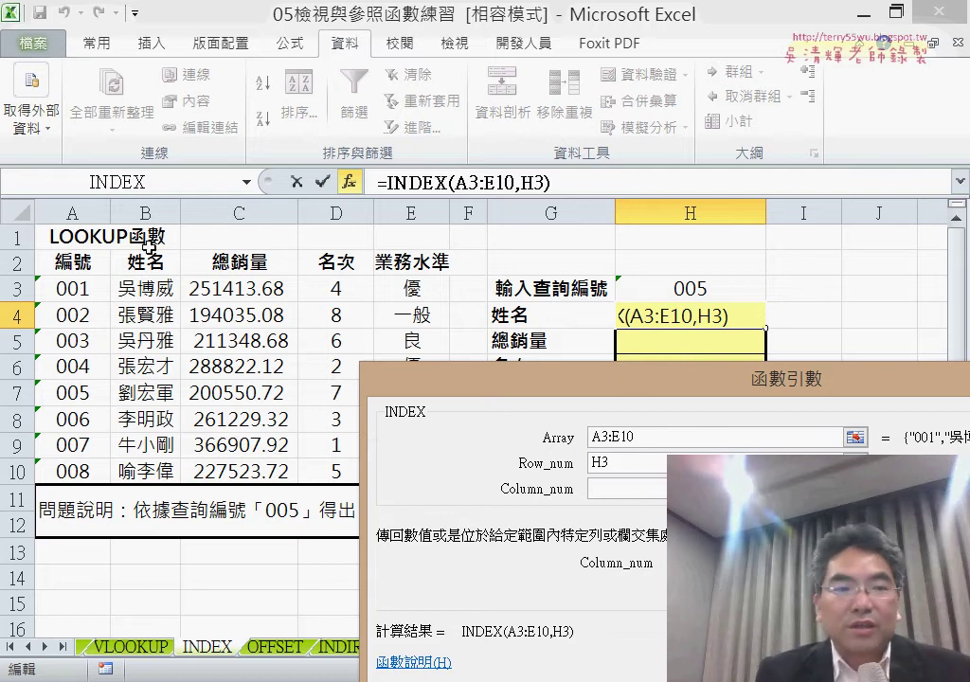
text(2)
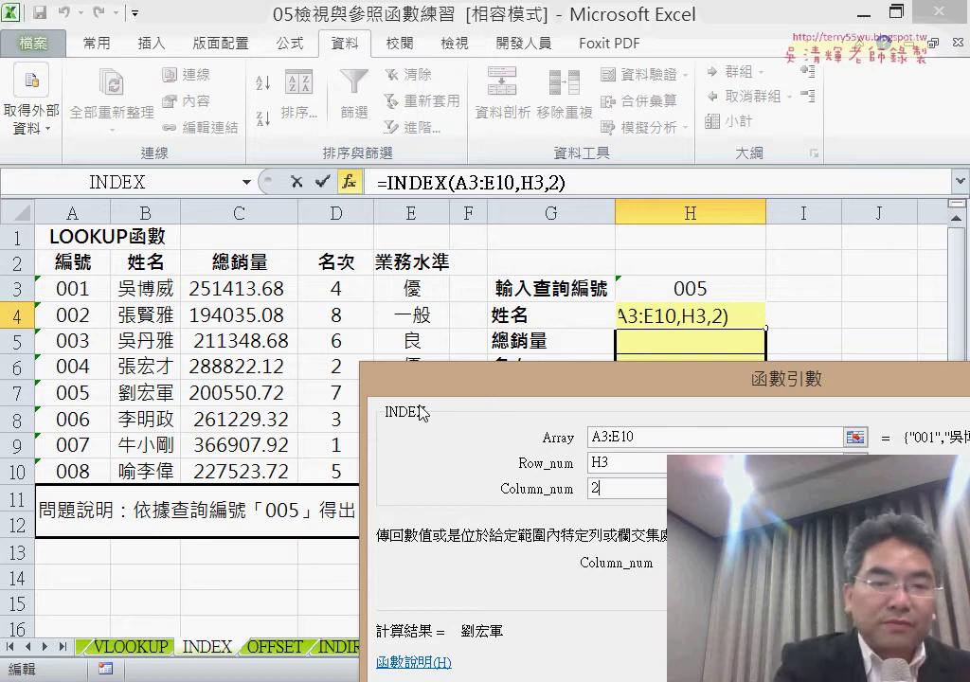
drag(642, 391, 327, 328)
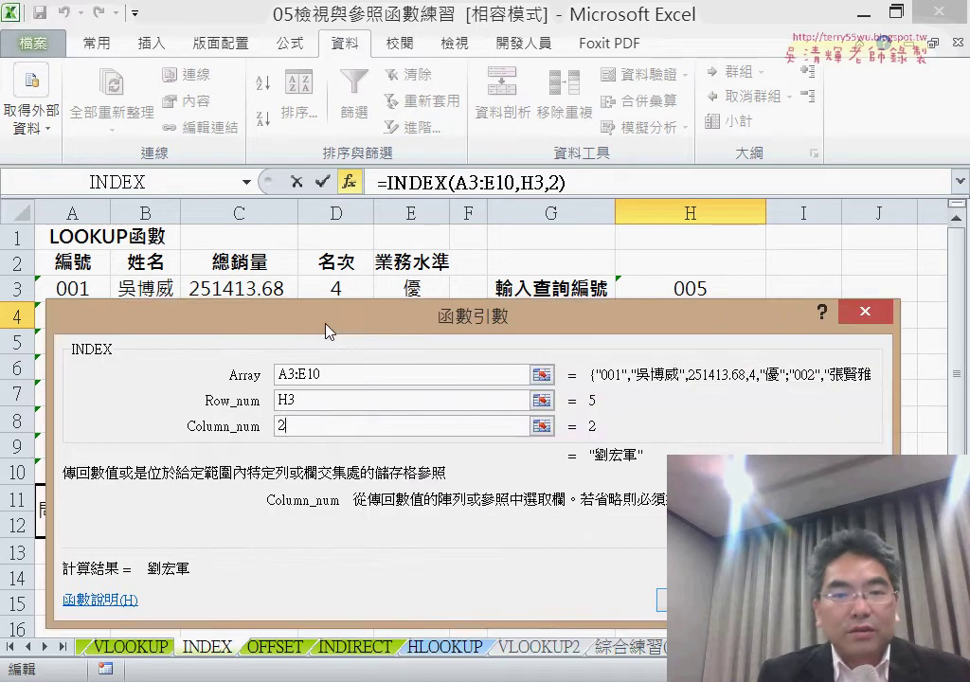
Commit =INDEX(A3:E10,H3,2) in H4 and change the lookup ID in H3 to 004
key(Return)
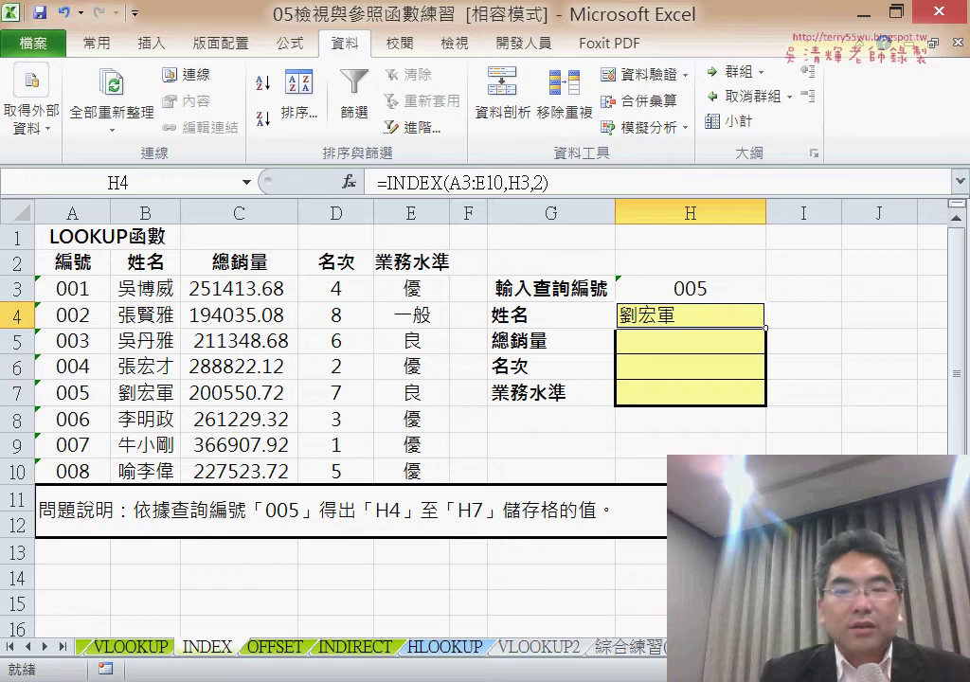
click(733, 297)
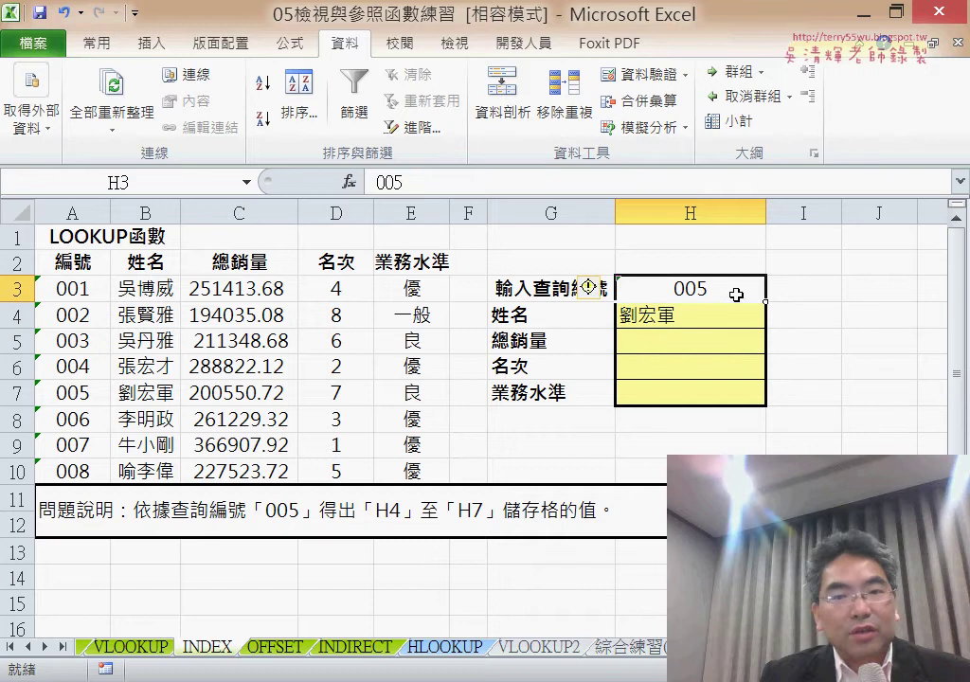
double_click(700, 290)
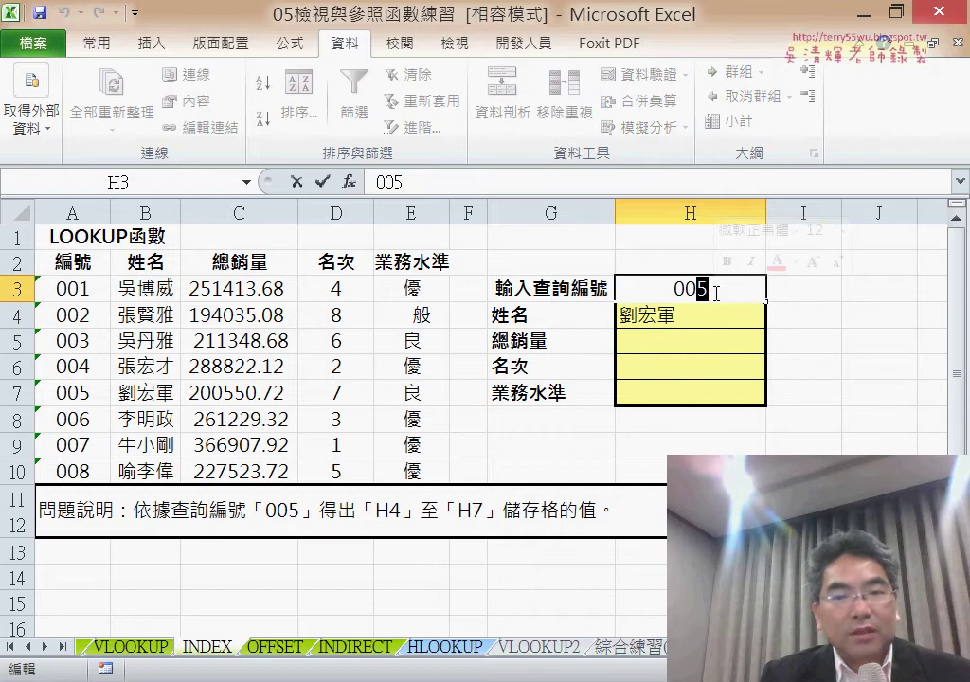
text(4)
key(Return)
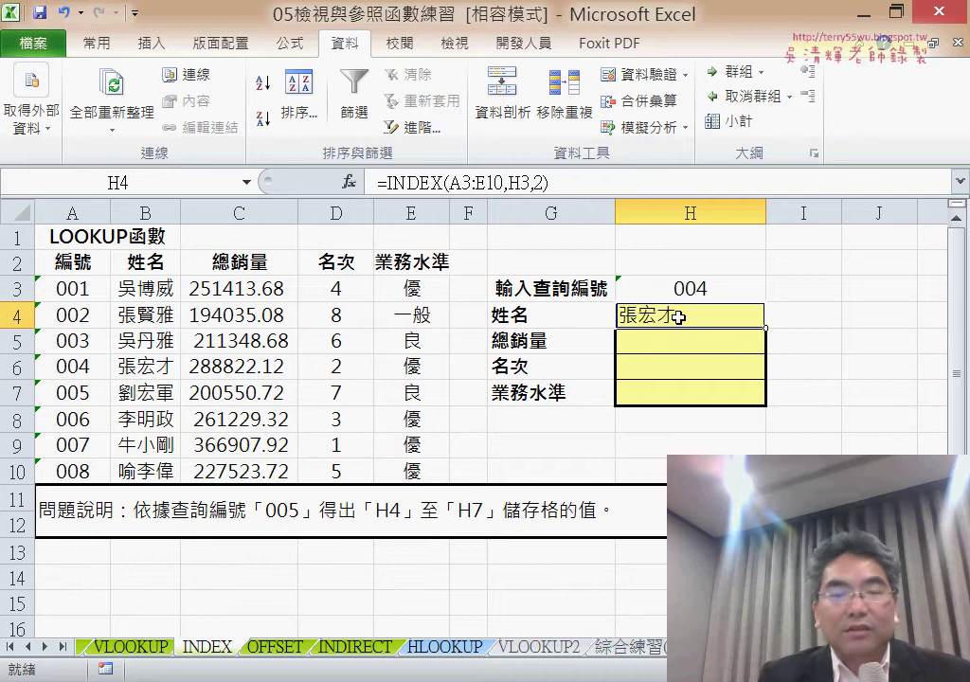
click(546, 182)
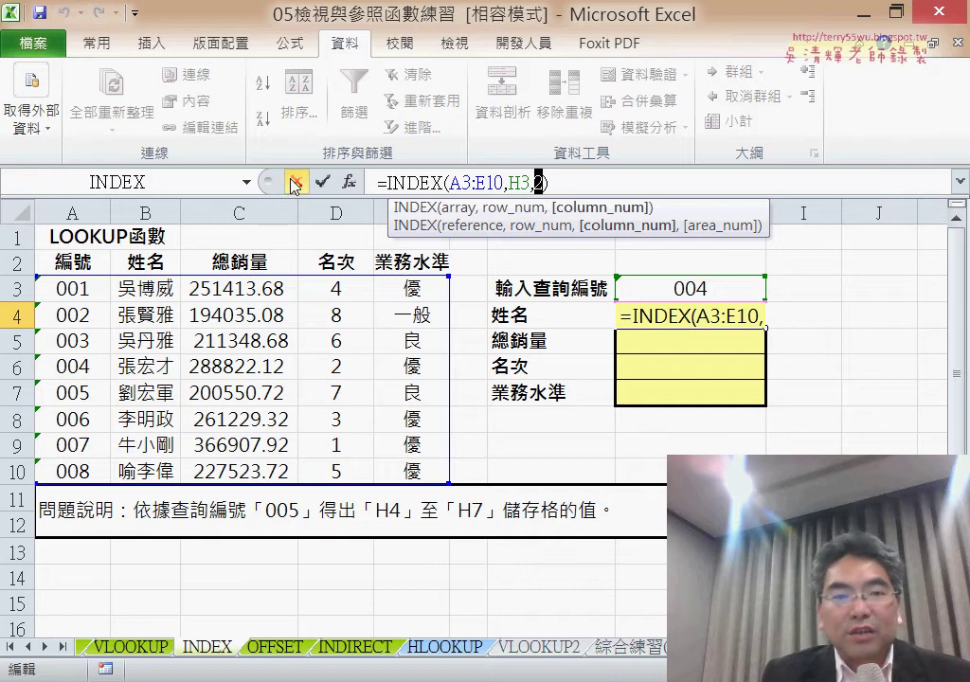
click(322, 181)
Enter =ROW()-2 in I4 and fill it down to I7, giving 2, 3, 4, 5
click(813, 322)
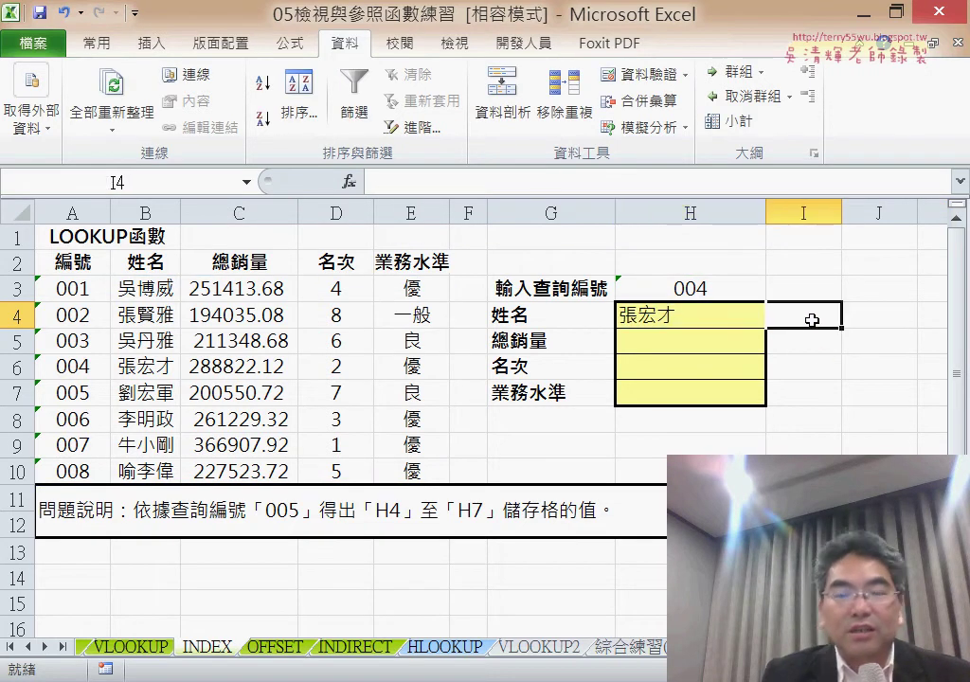
click(347, 182)
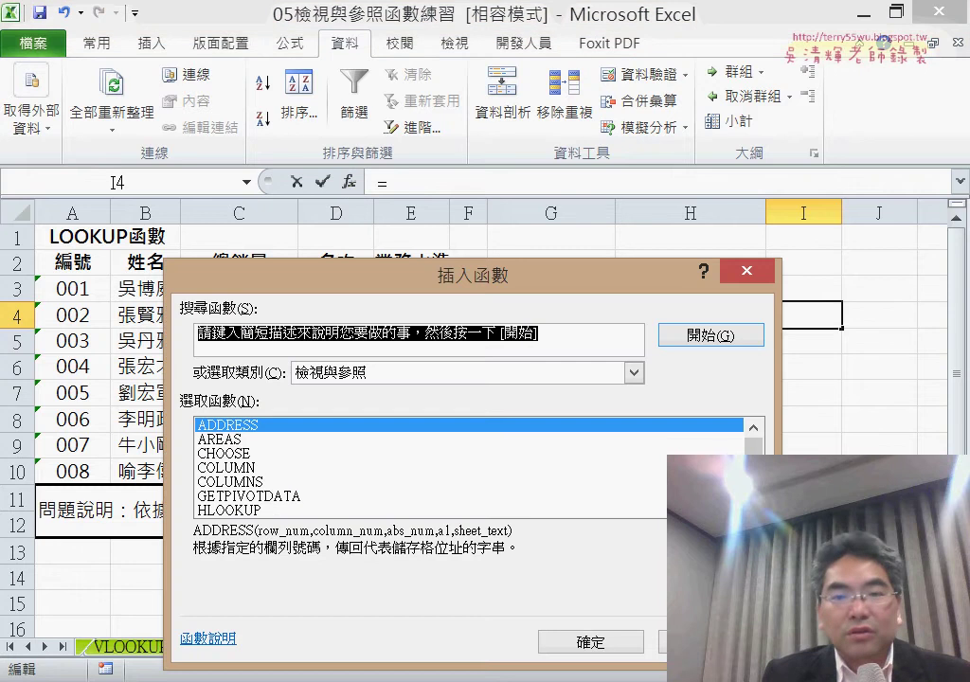
scroll(469, 467, down, 4)
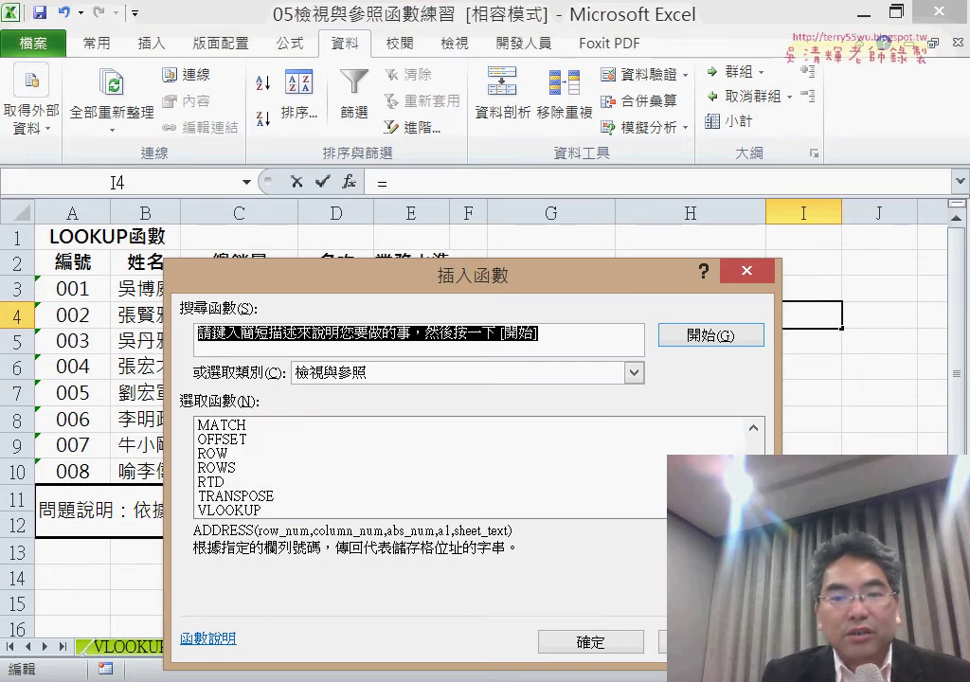
double_click(228, 457)
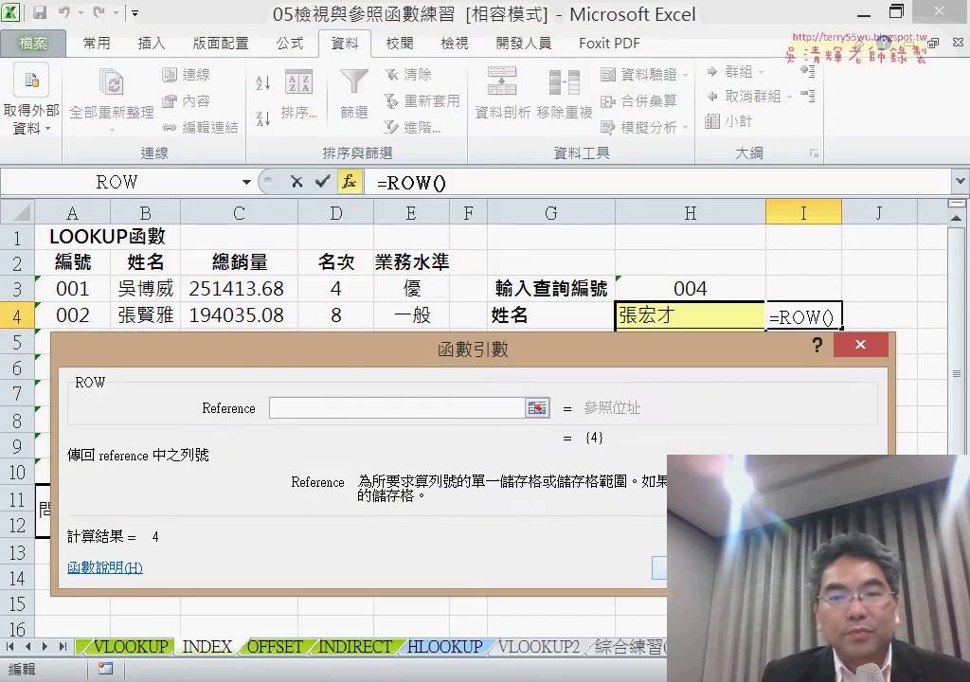
key(Return)
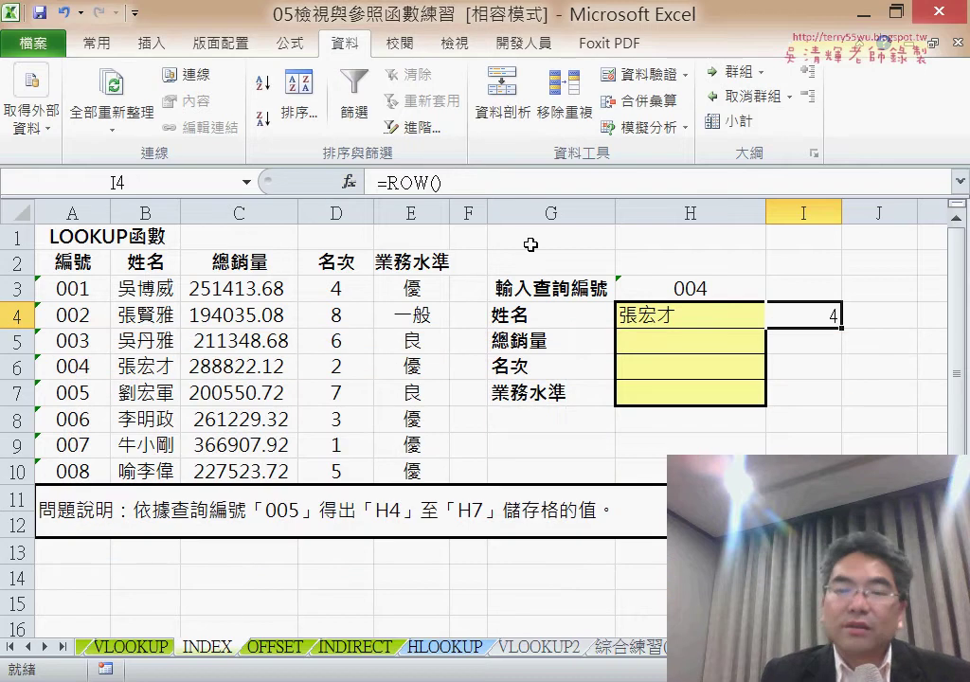
click(468, 180)
text(-)
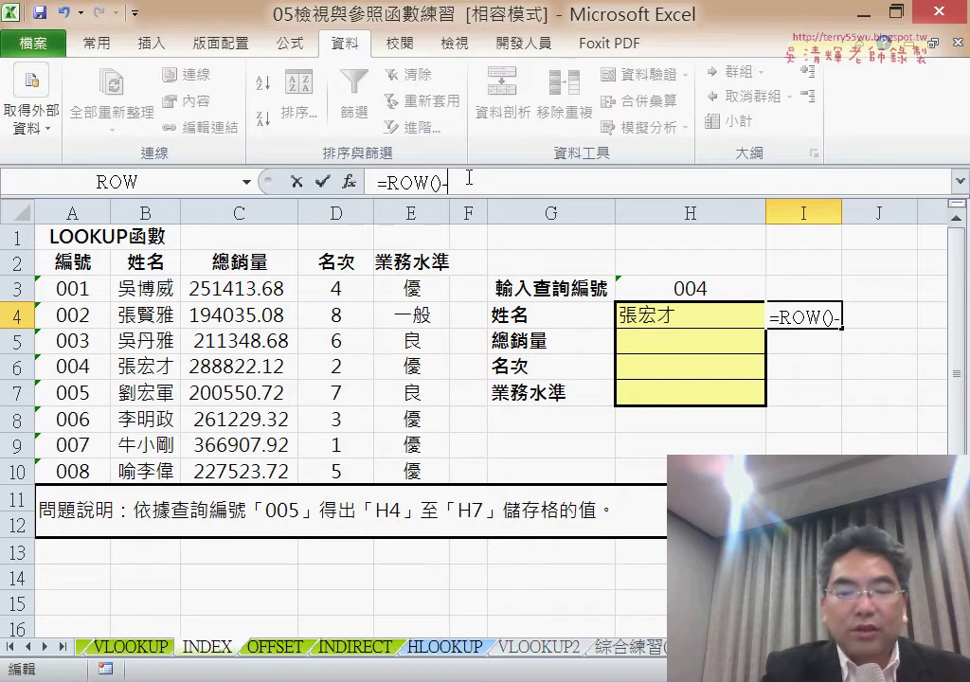
text(2)
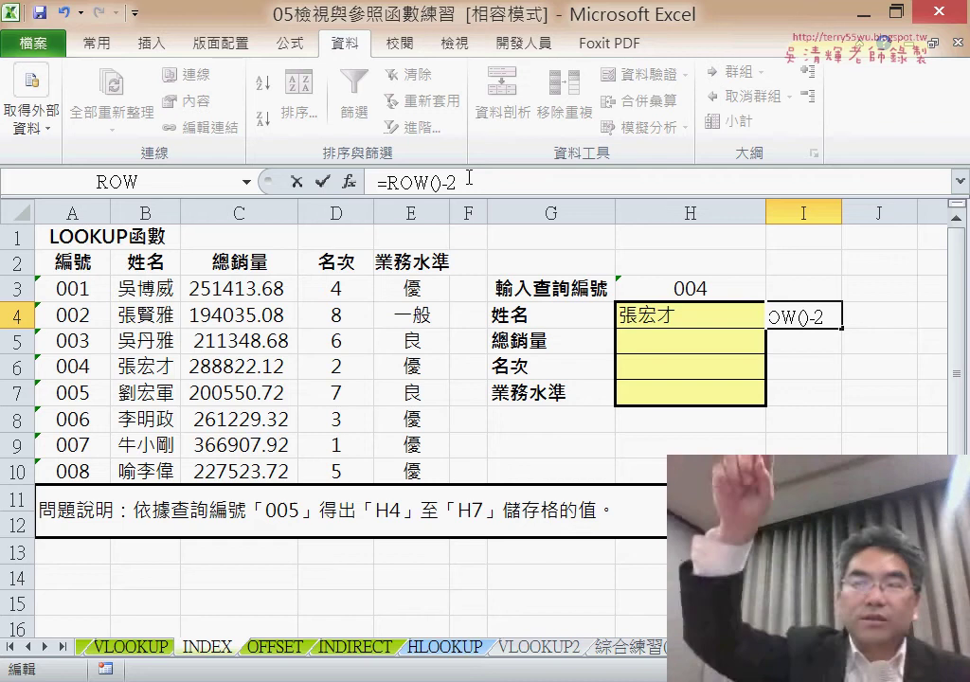
click(323, 180)
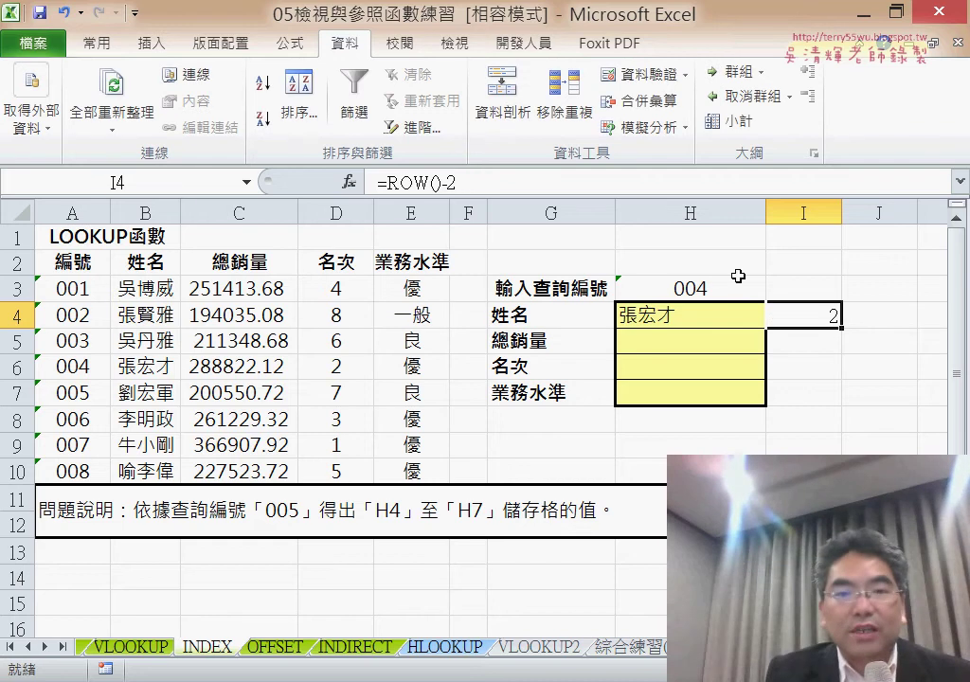
drag(843, 329, 841, 398)
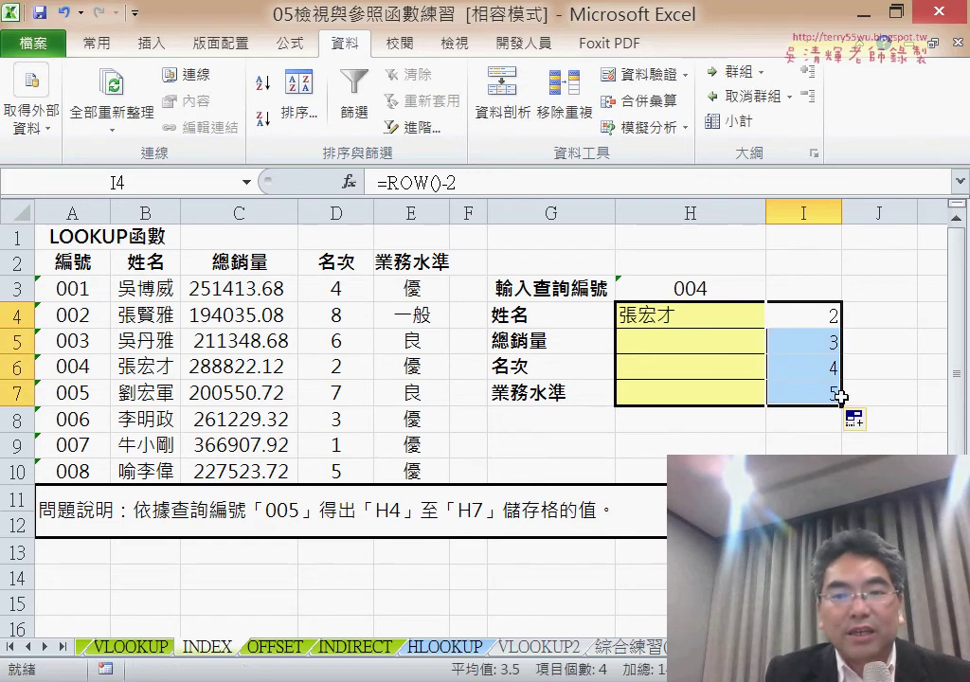
Copy the ROW()-2 text from I4's formula, leaving I4 unchanged
click(813, 313)
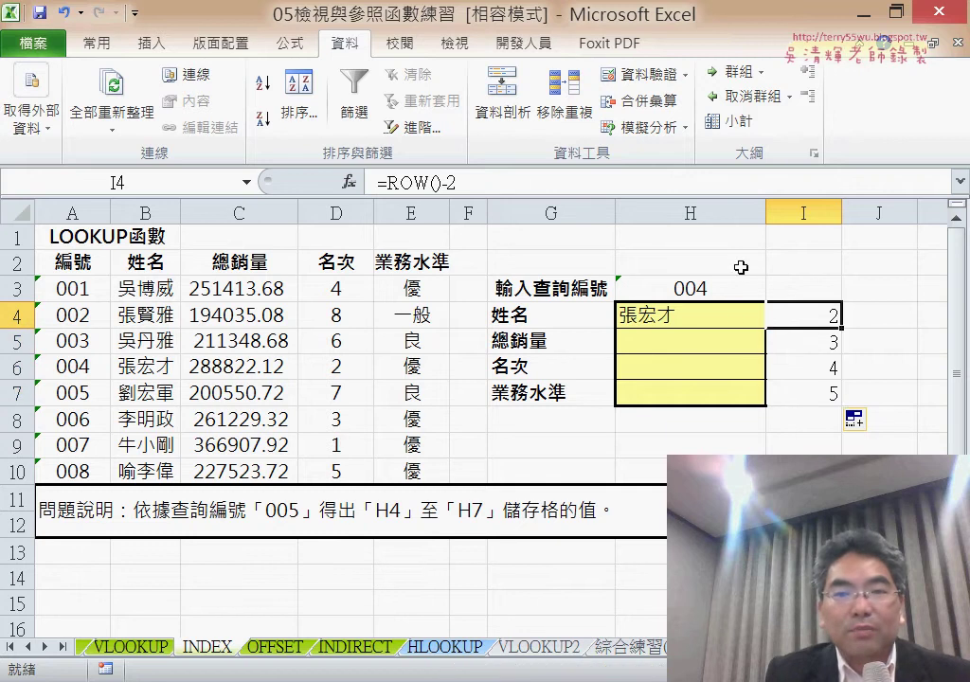
drag(487, 182, 388, 182)
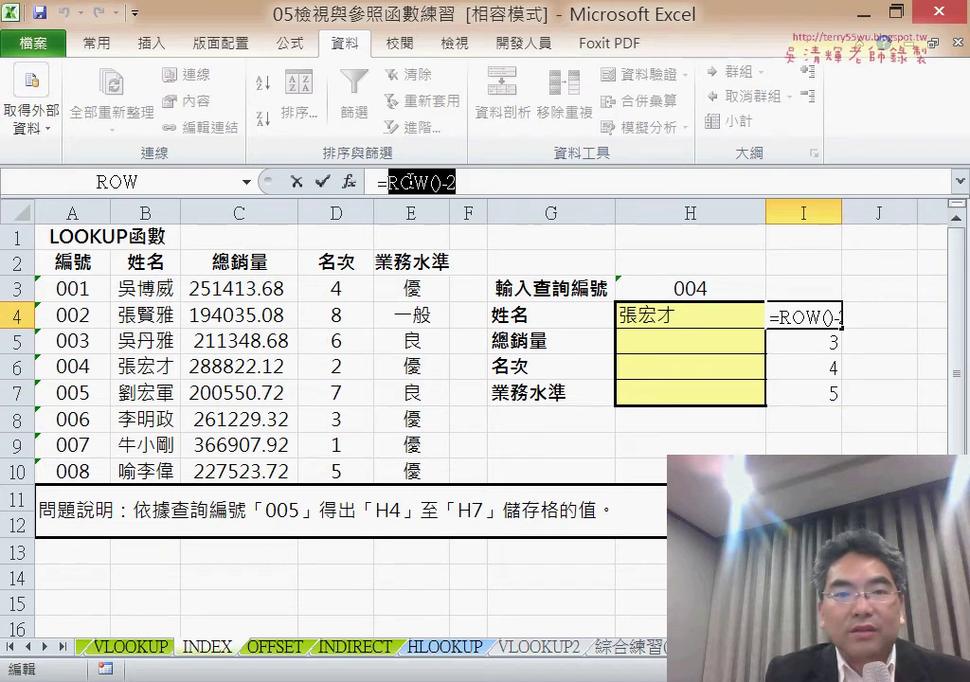
right_click(409, 182)
click(484, 227)
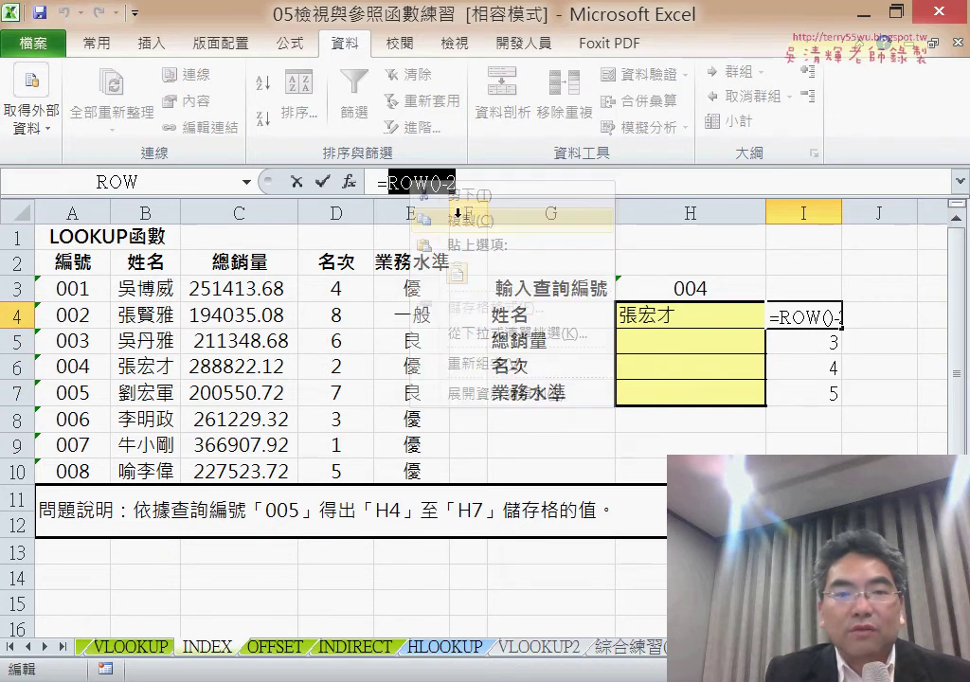
click(296, 181)
Replace column number 2 in H4's INDEX formula with ROW()-2 and centre the result
click(667, 323)
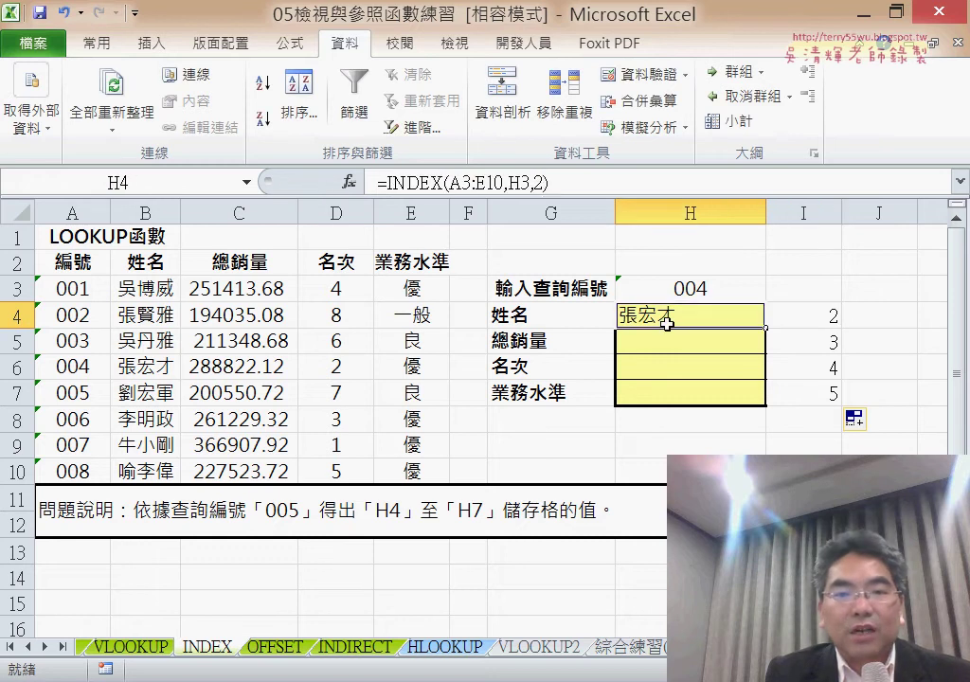
click(545, 184)
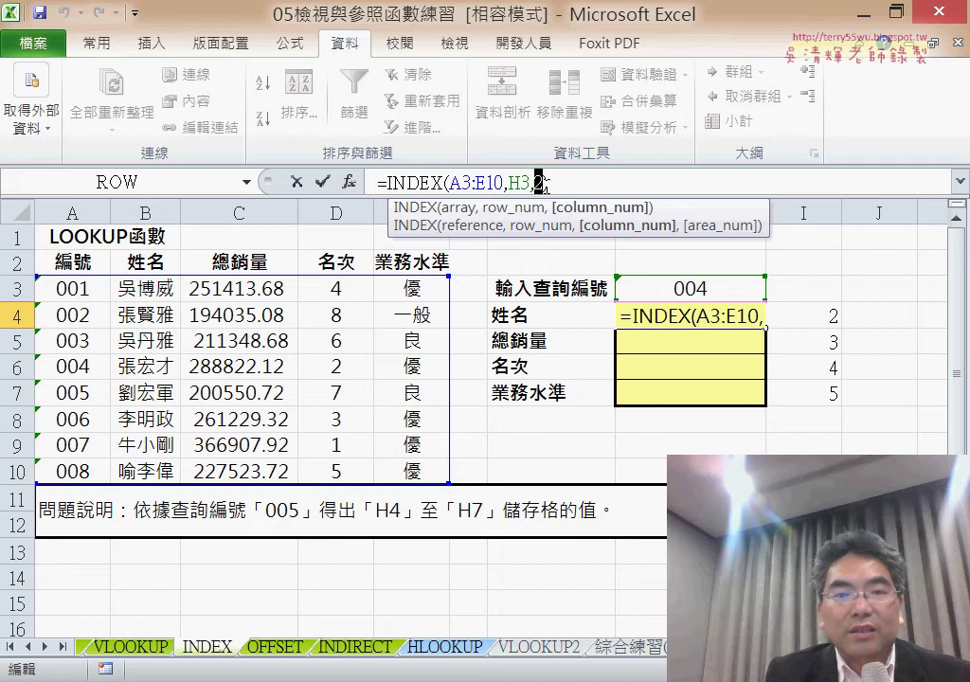
right_click(546, 183)
click(589, 277)
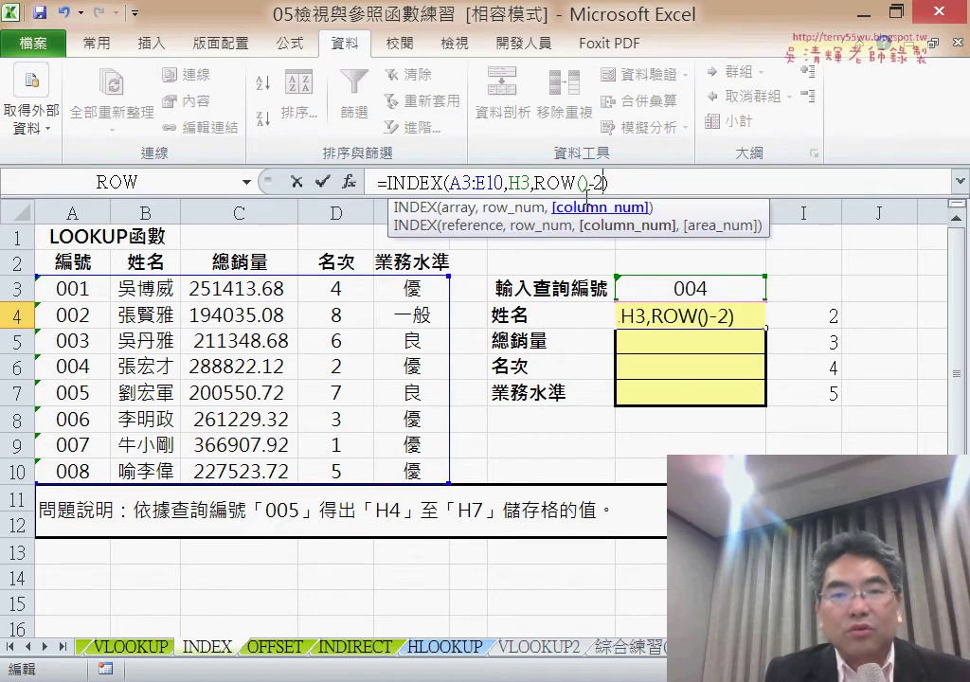
drag(602, 180, 548, 180)
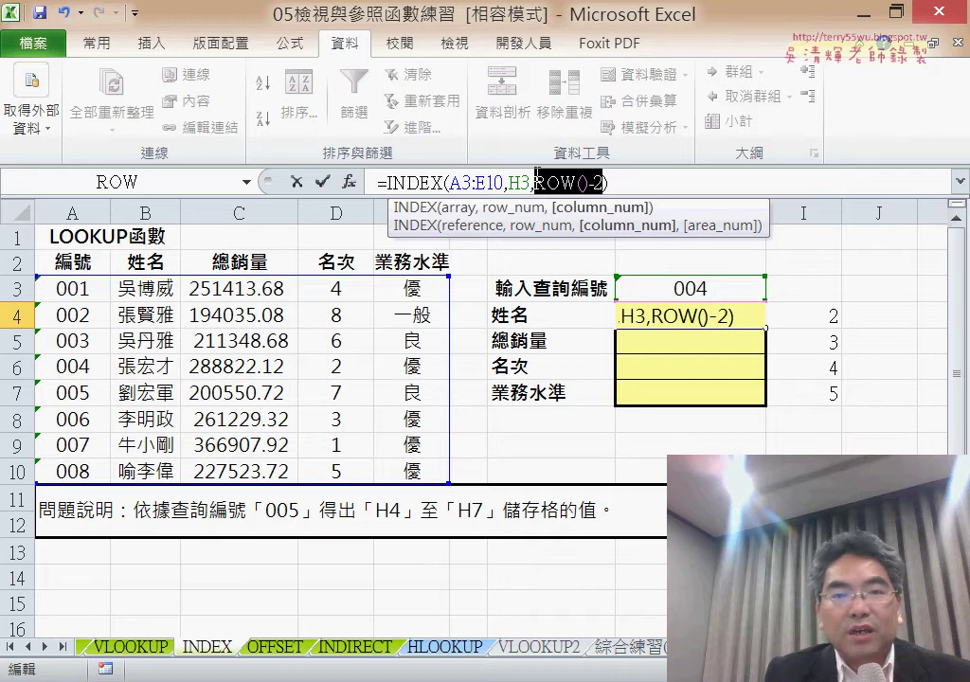
click(322, 181)
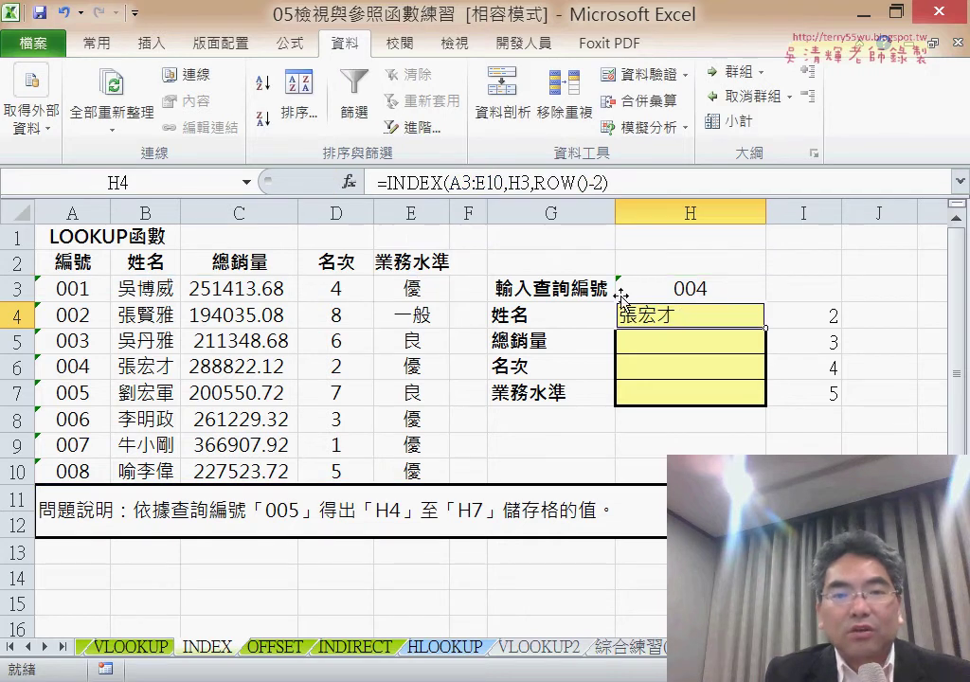
click(95, 42)
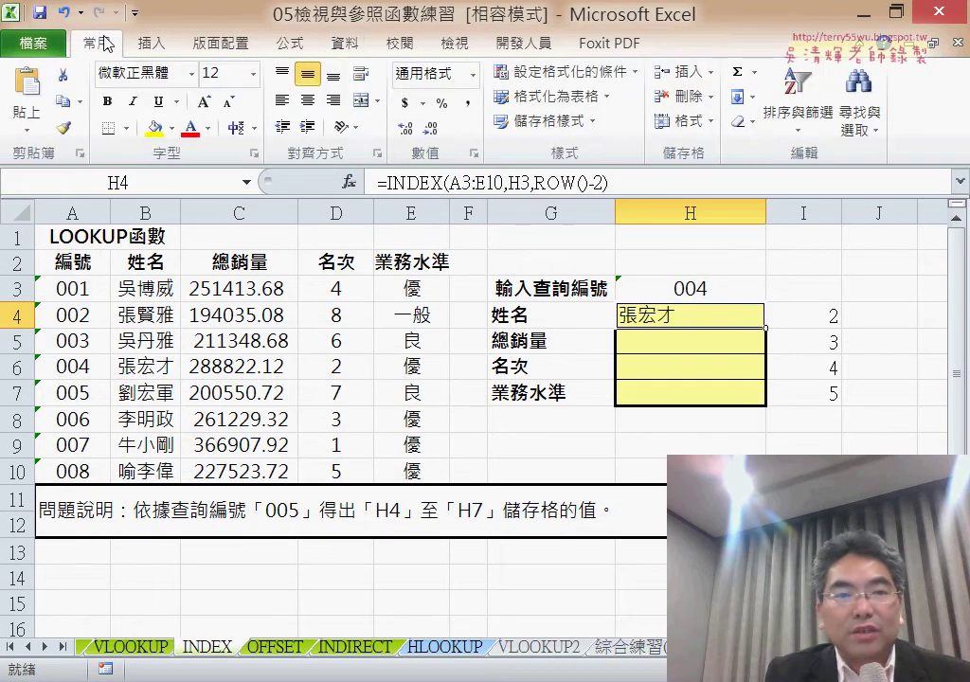
click(308, 99)
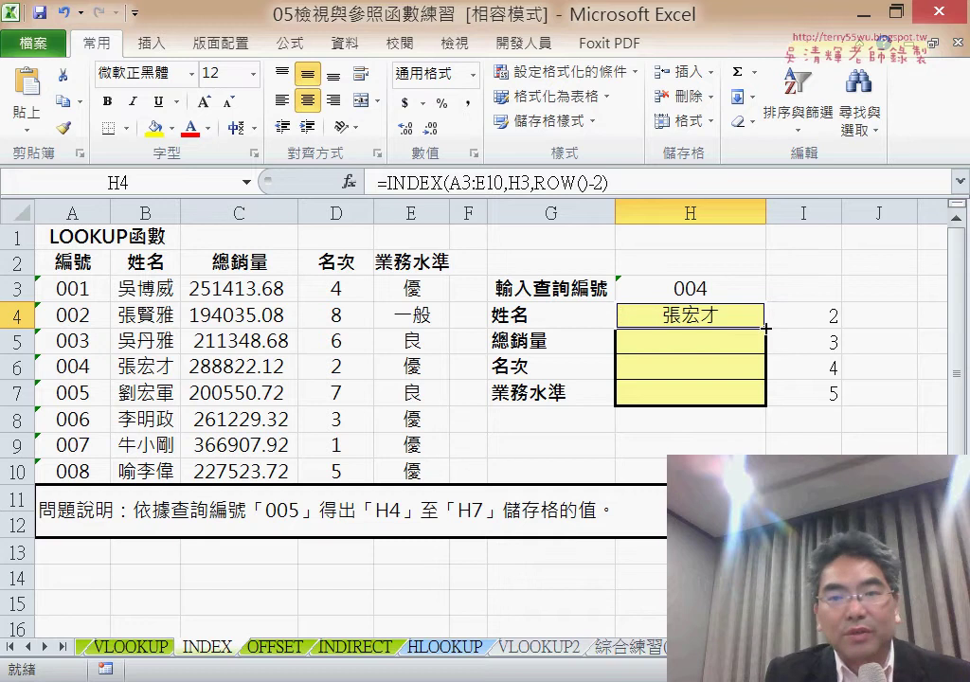
Lock H4's references as A$3:E$10 and H$3, then fill the formula down to H7
drag(766, 327, 764, 409)
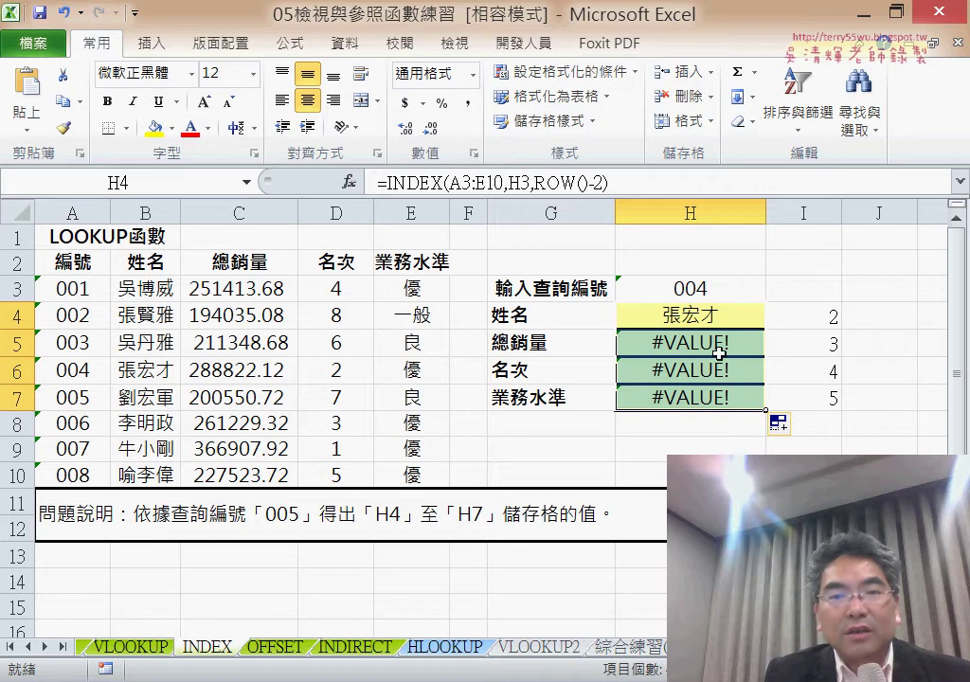
drag(450, 183, 522, 186)
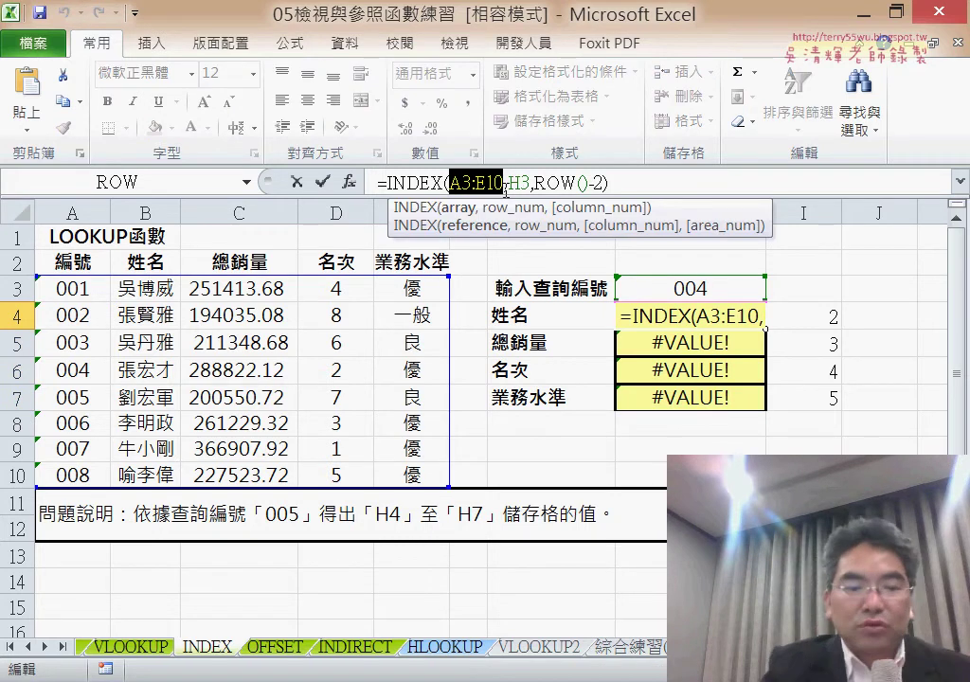
key(F4)
key(F4)
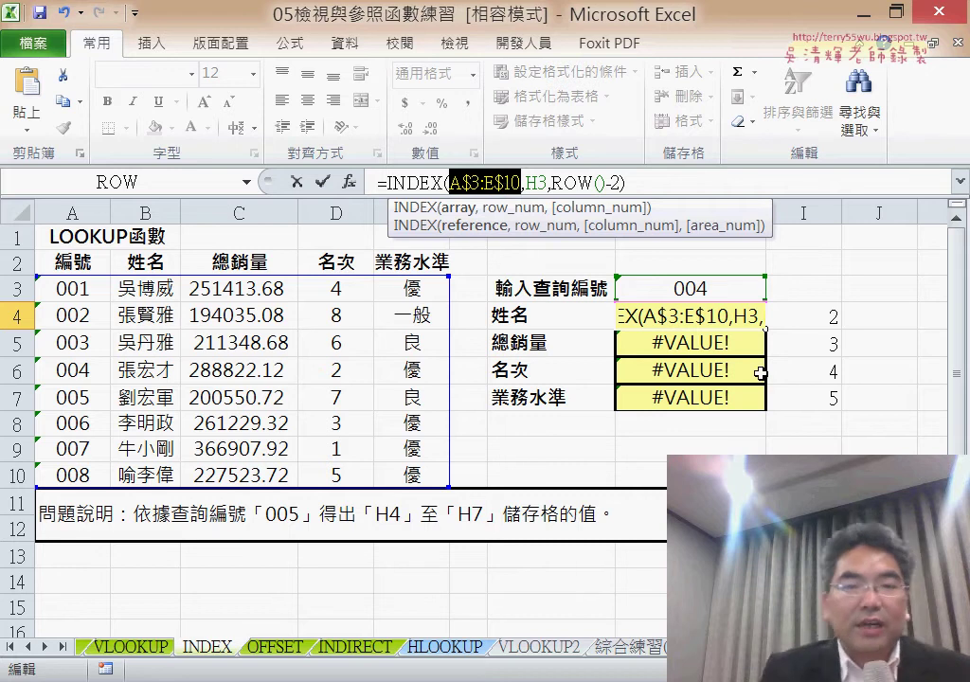
click(537, 182)
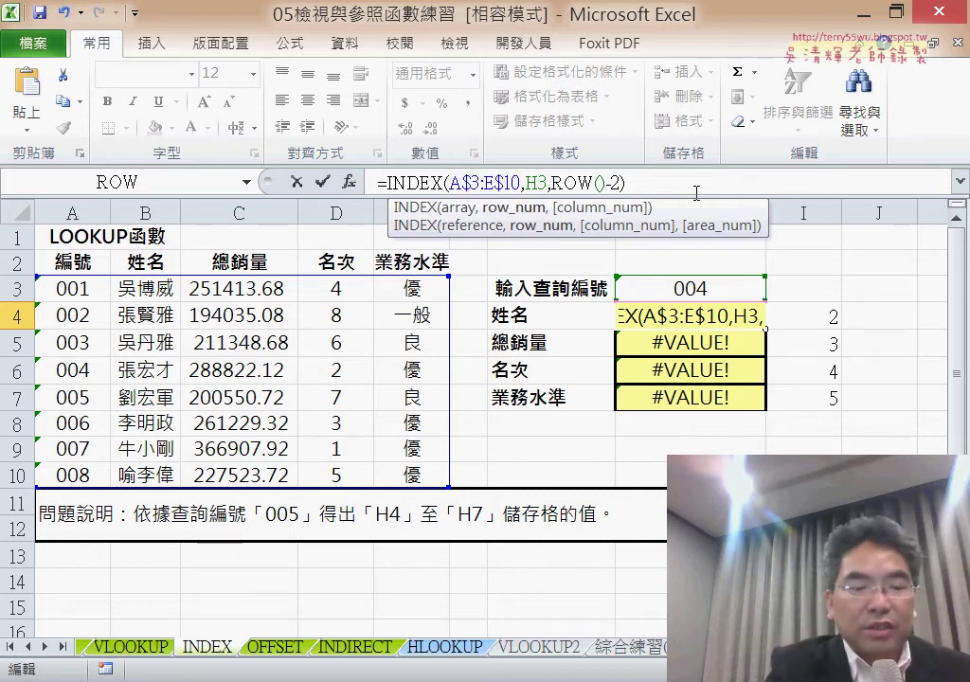
key(F4)
key(F4)
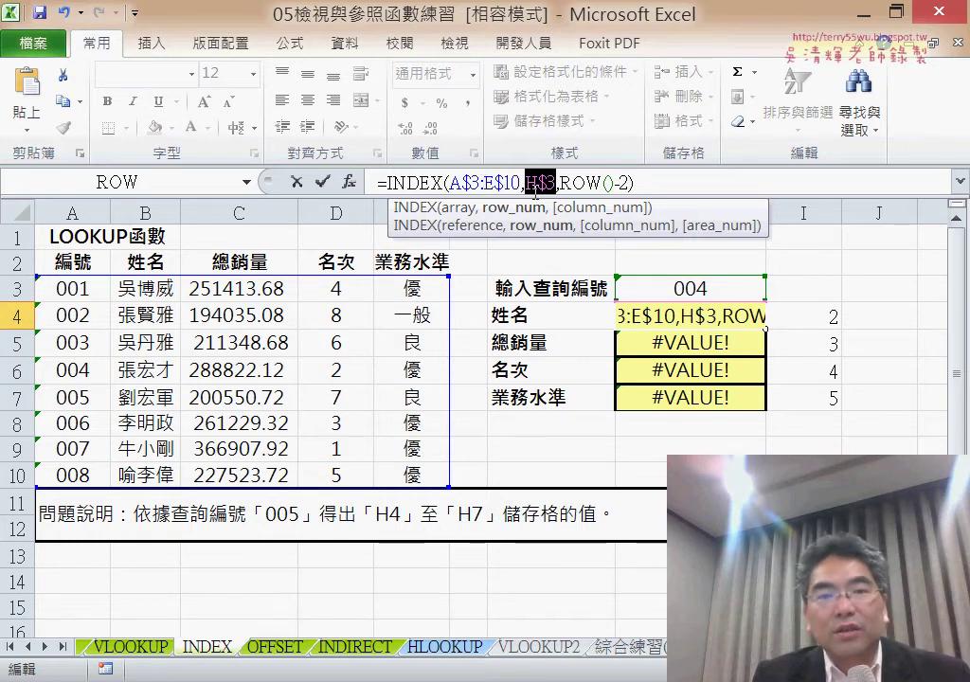
click(323, 181)
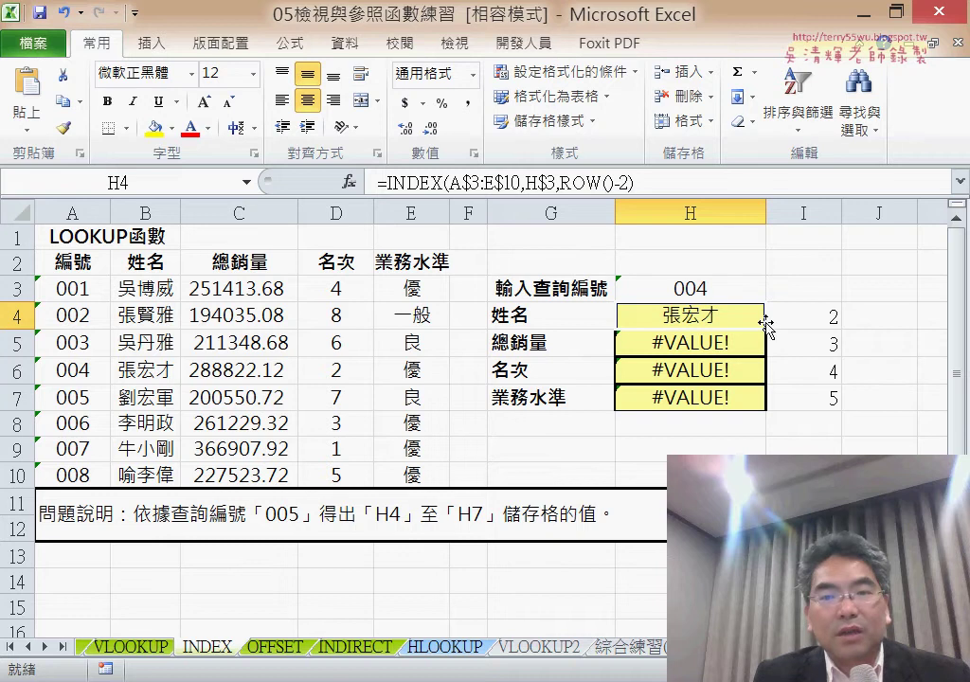
drag(768, 330, 769, 408)
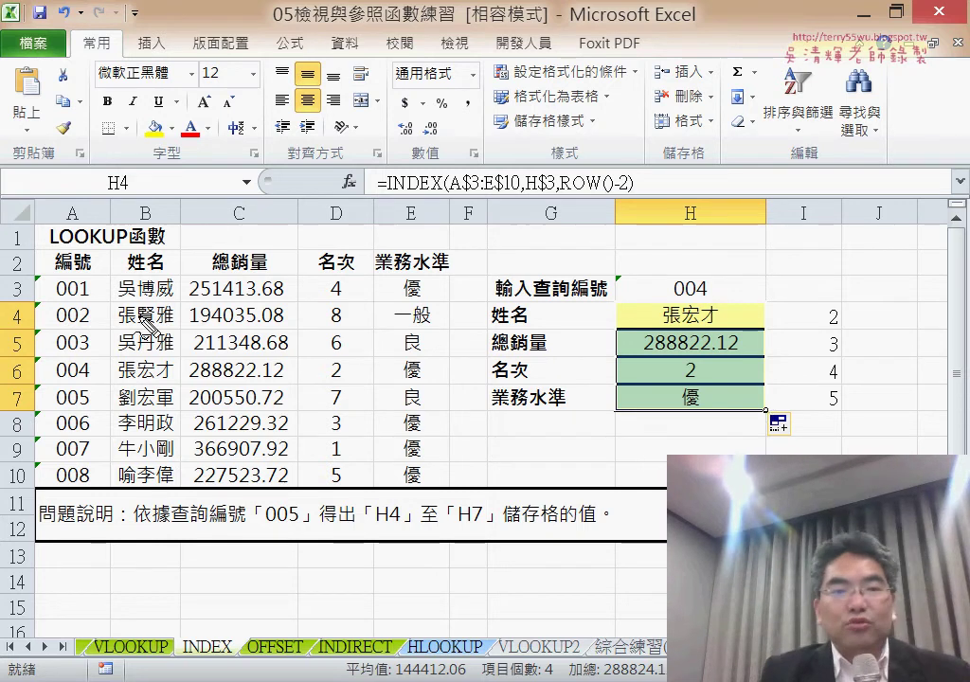
drag(38, 277, 34, 470)
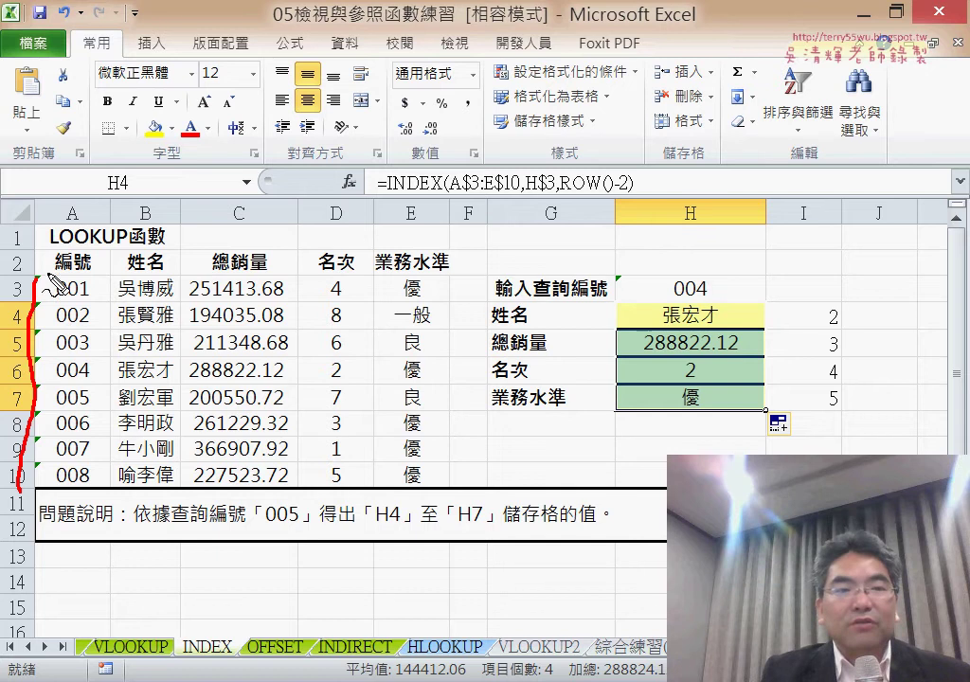
mouse_move(52, 280)
mouse_down()
mouse_move(412, 278)
mouse_move(440, 386)
mouse_move(237, 493)
mouse_move(59, 499)
mouse_up()
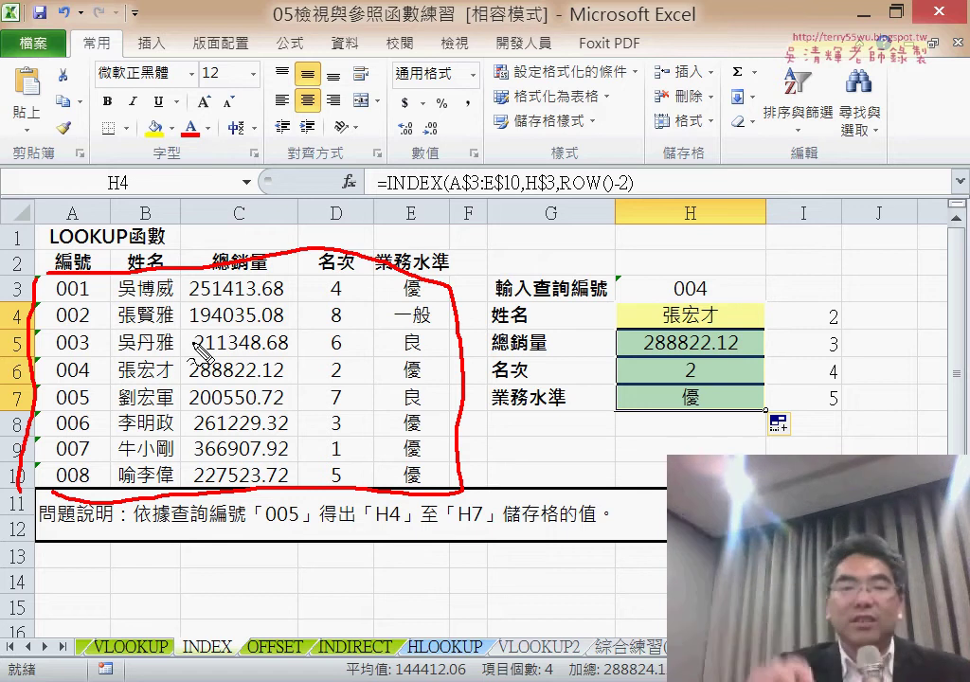
key(Escape)
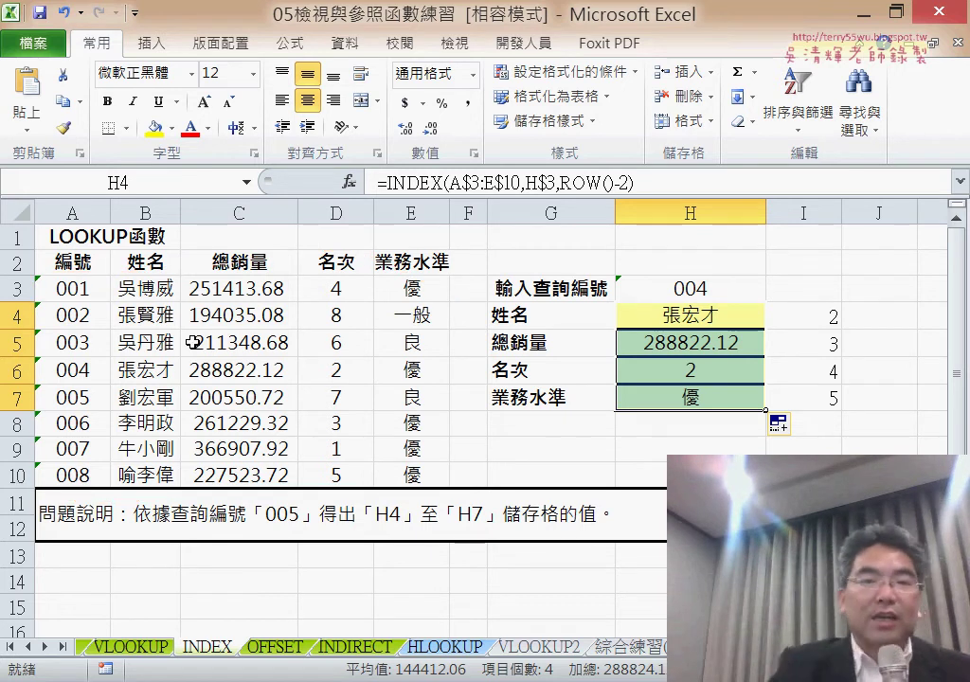
Switch to the OFFSET worksheet
click(274, 648)
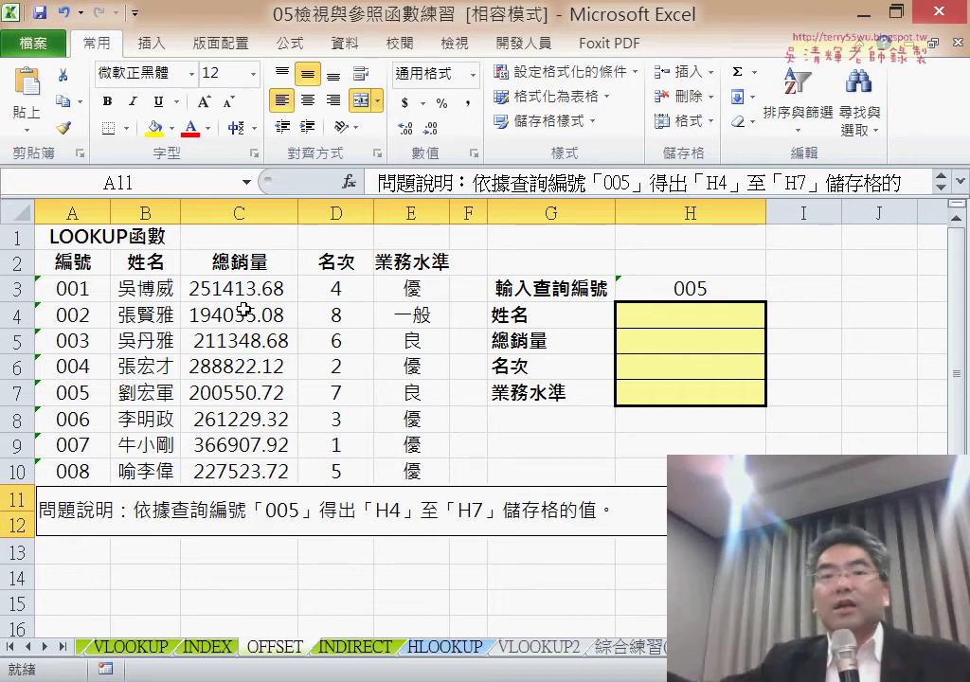
Insert the OFFSET function into H4 from the function picker
click(708, 315)
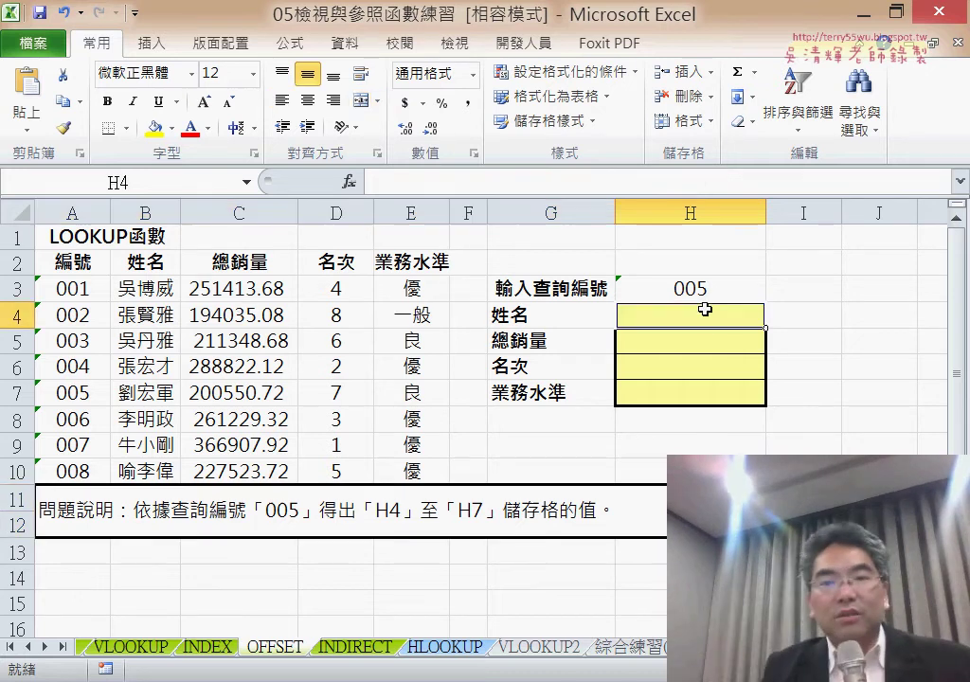
click(359, 183)
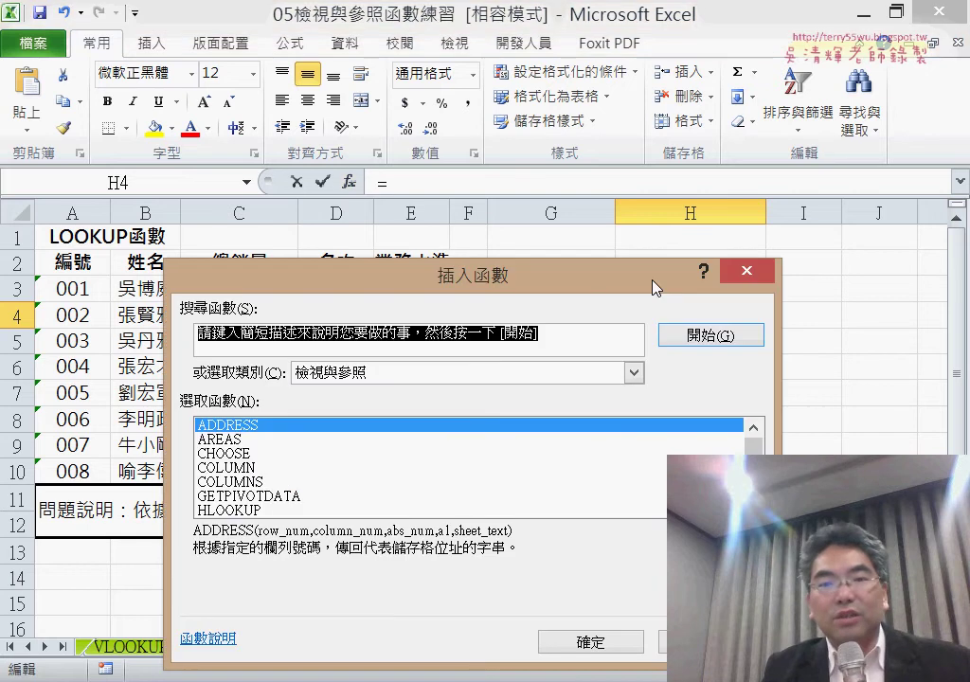
drag(721, 280, 721, 68)
drag(823, 235, 823, 269)
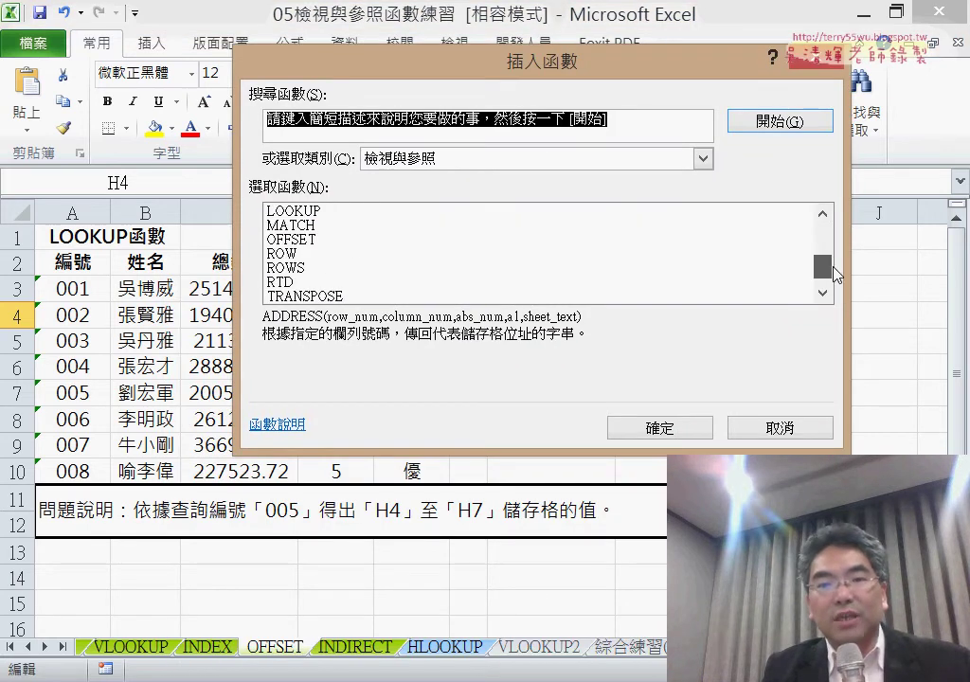
click(300, 241)
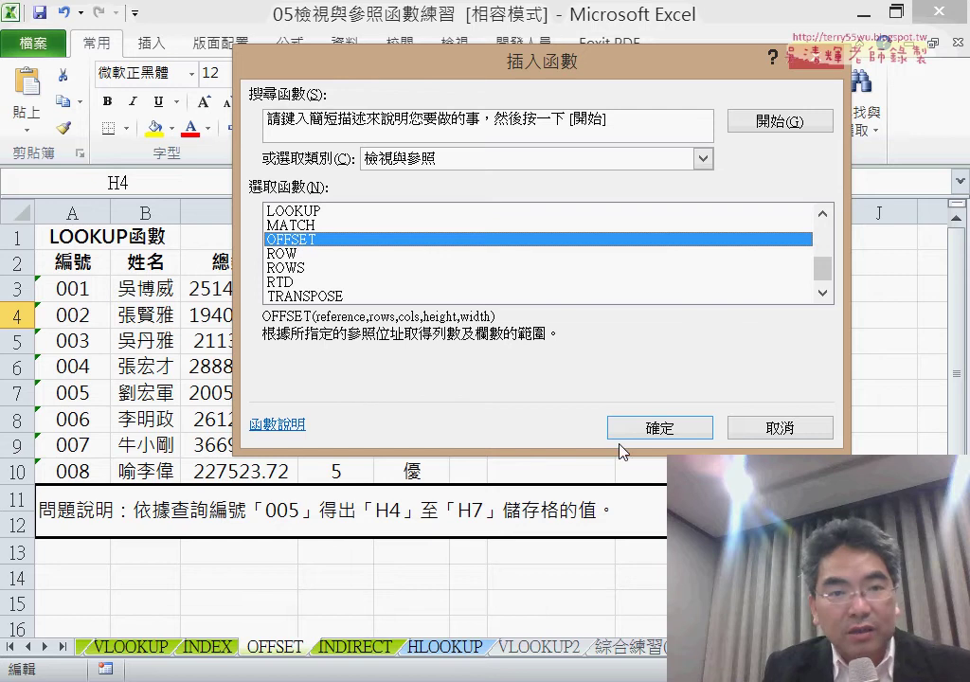
click(660, 429)
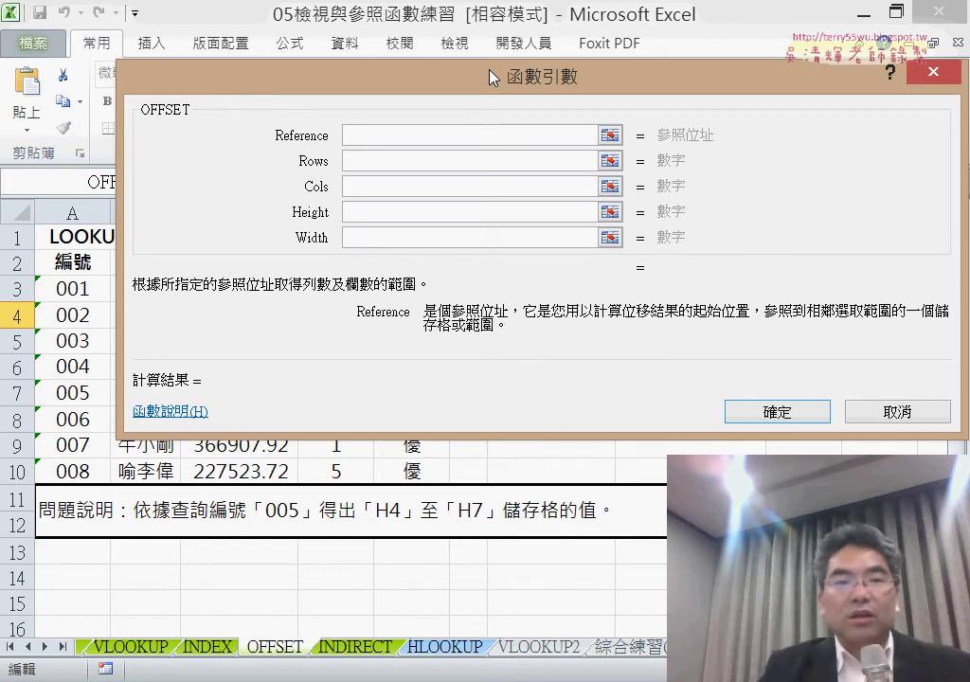
Review the explanations of OFFSET's Height and Width arguments
click(390, 216)
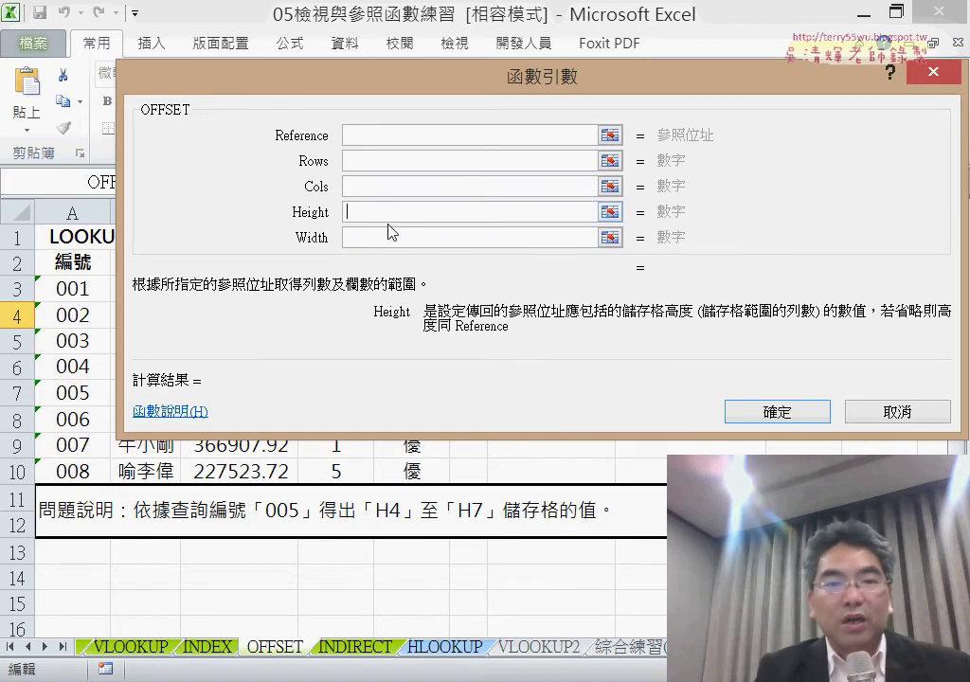
click(389, 238)
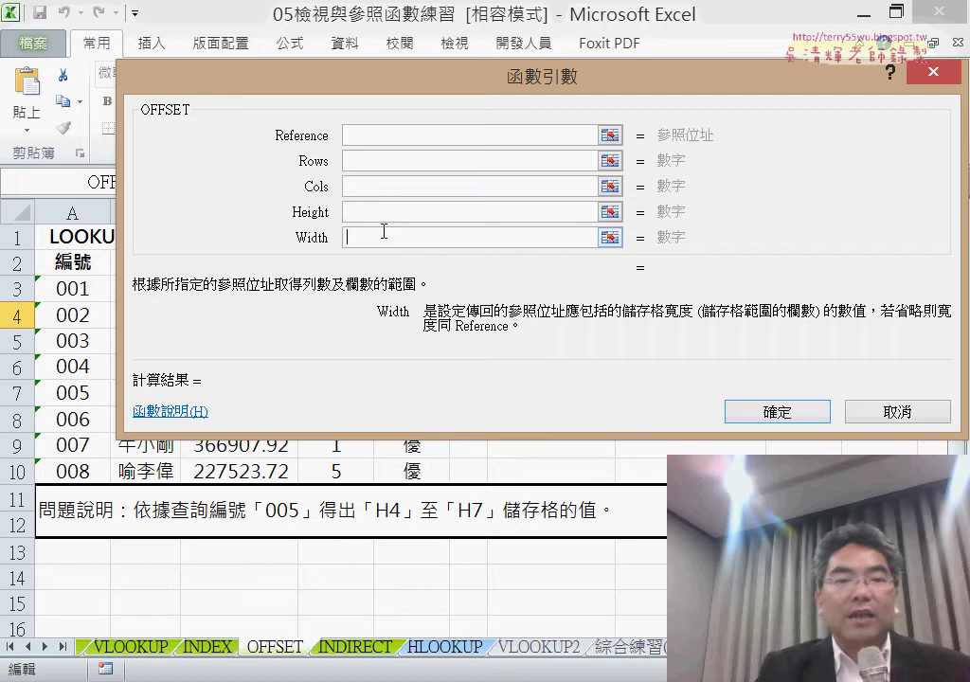
click(381, 213)
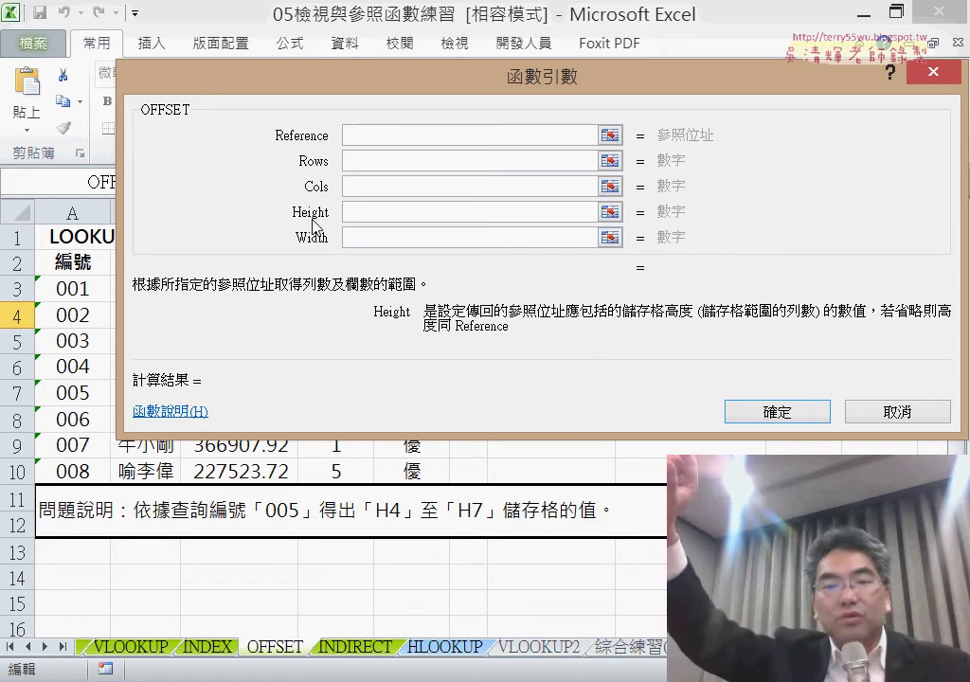
click(359, 238)
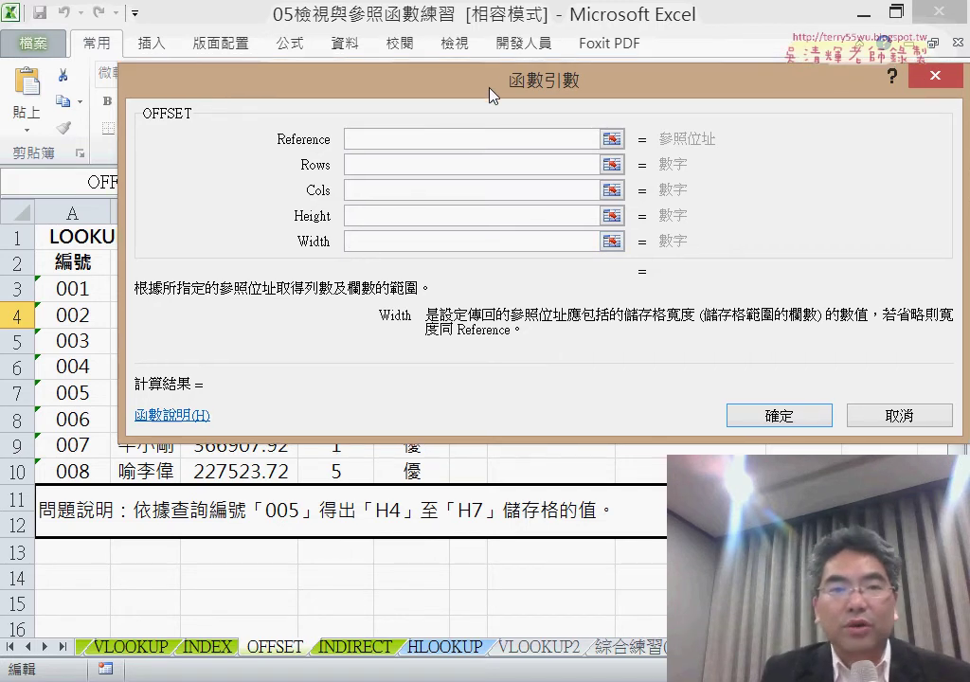
Set OFFSET's Reference argument to cell A2
drag(487, 87, 721, 408)
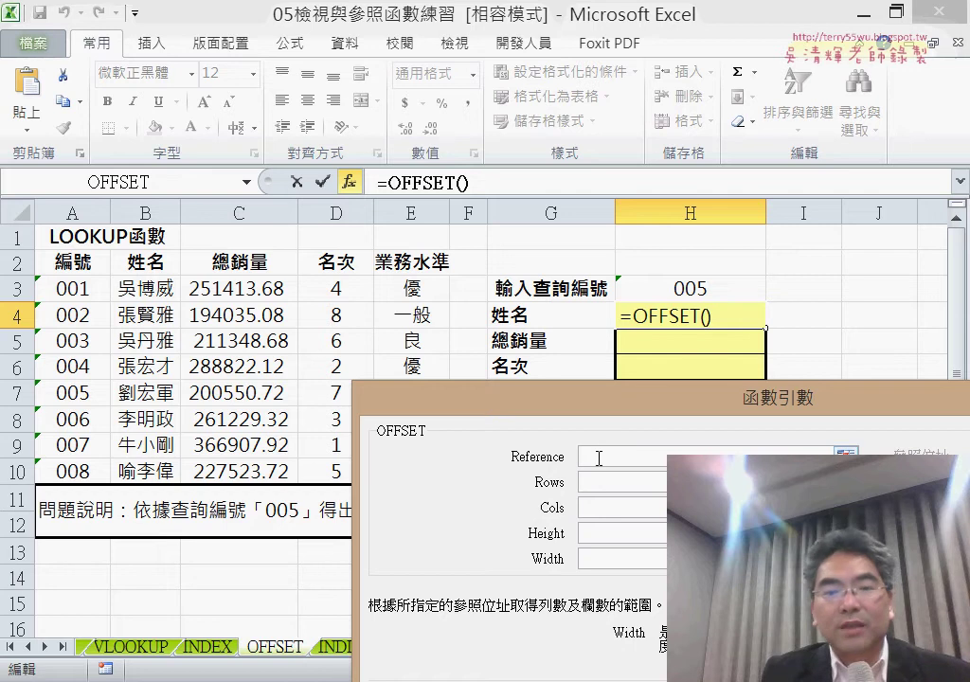
click(599, 460)
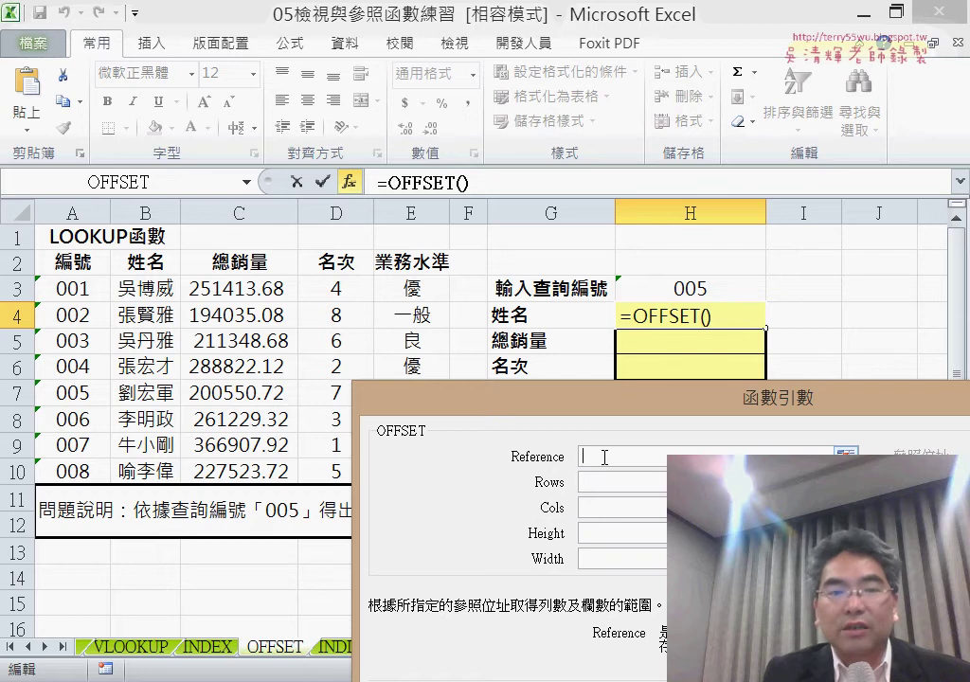
click(85, 266)
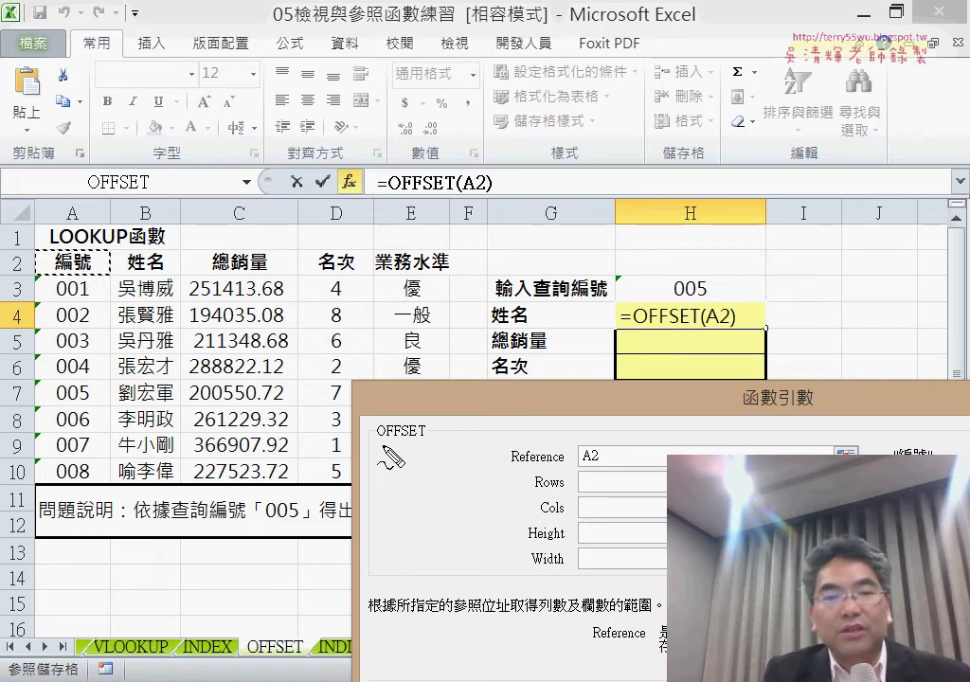
Annotate the Rows and Cols arguments, linking ID 005 in H3 to Rows
drag(382, 444, 436, 445)
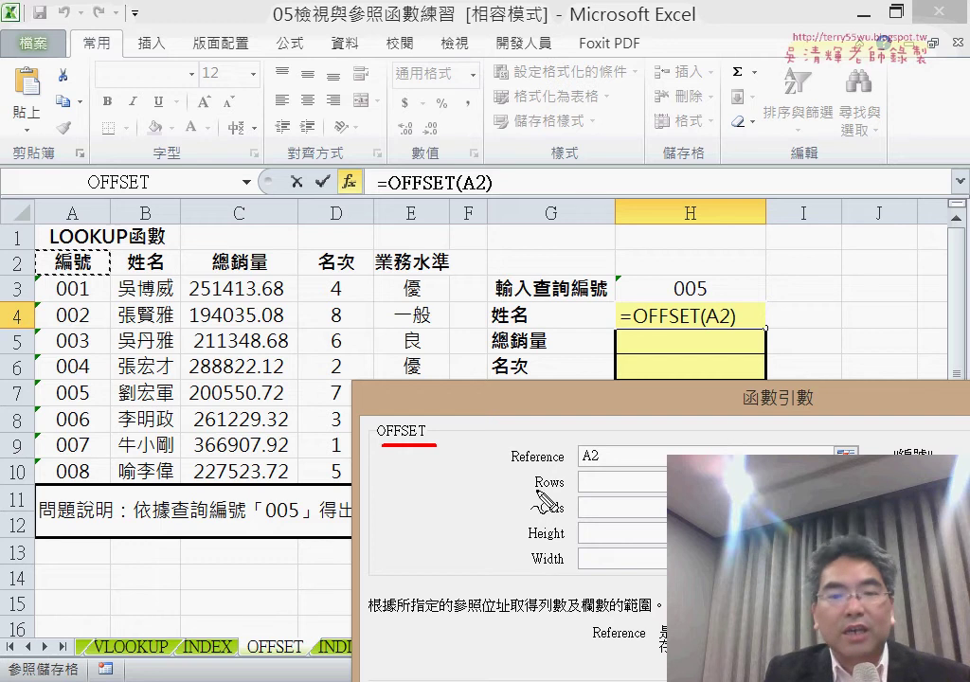
drag(537, 491, 565, 498)
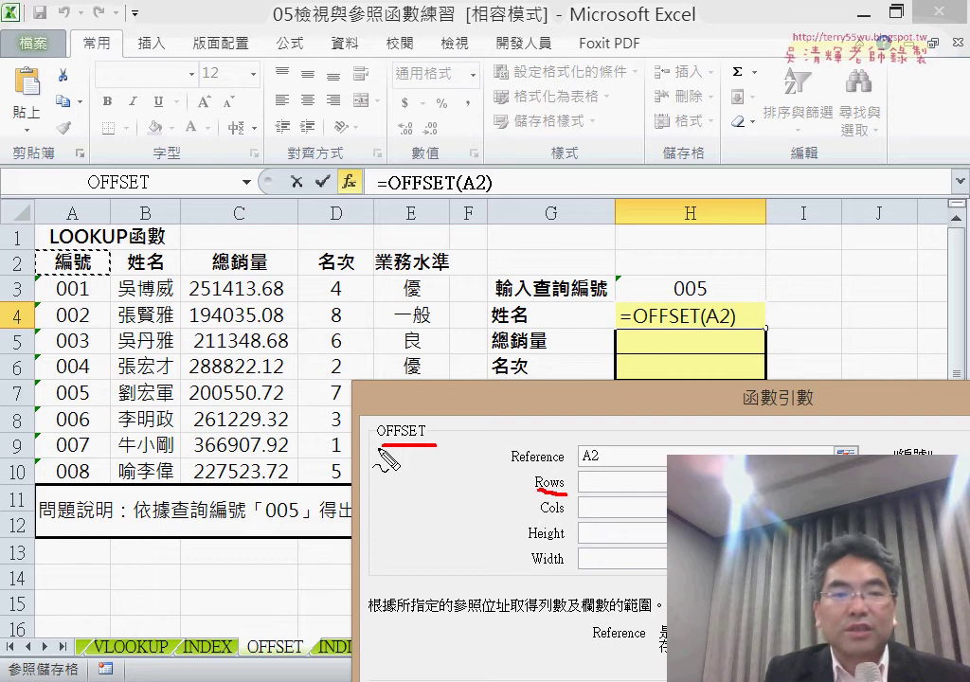
drag(543, 517, 564, 520)
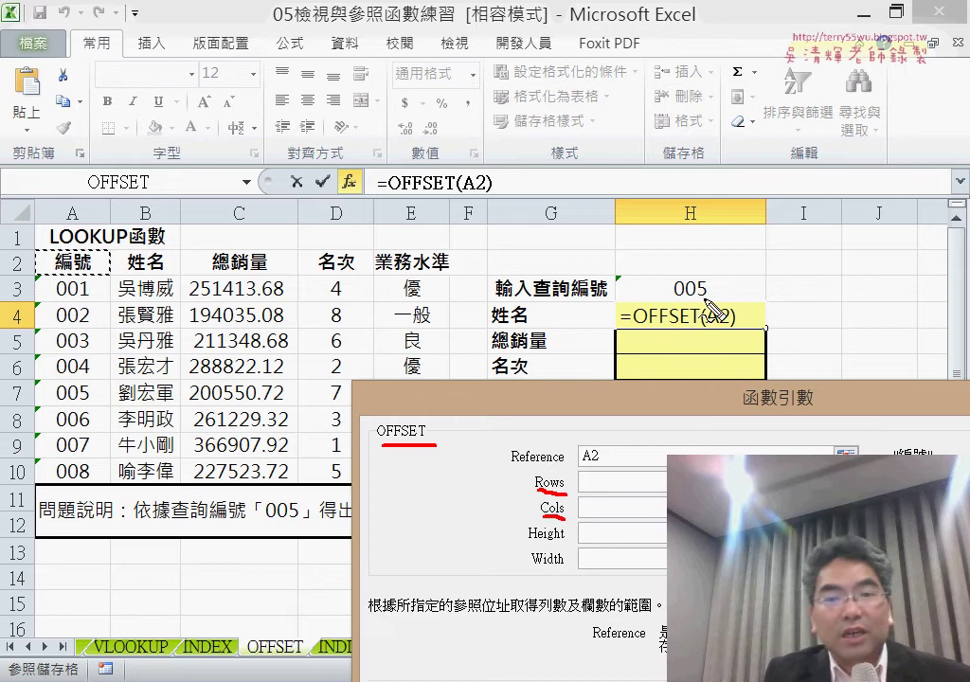
drag(710, 300, 689, 299)
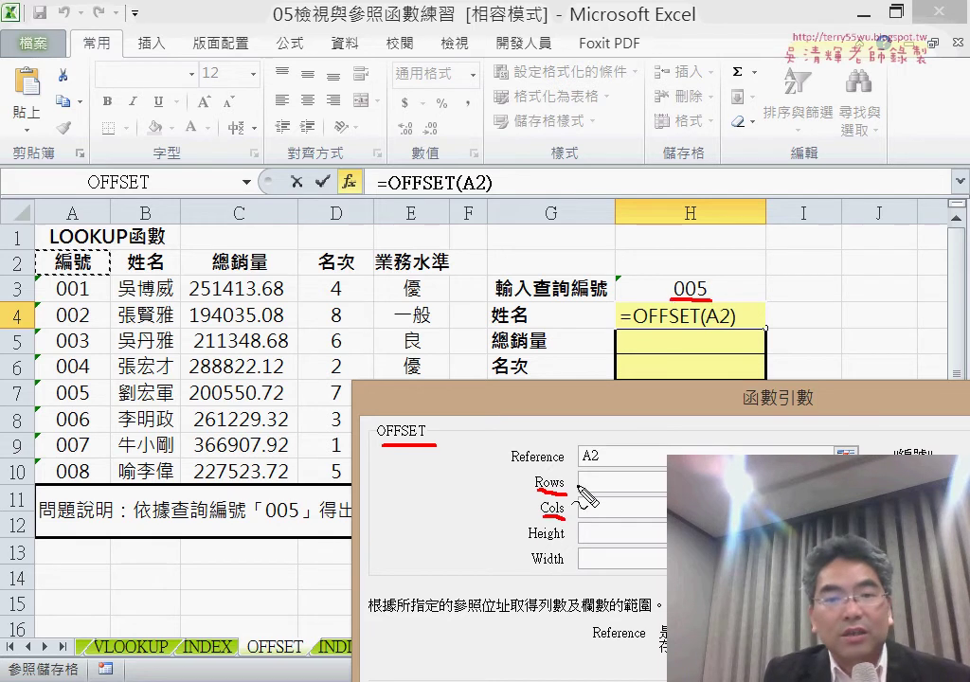
mouse_move(670, 277)
mouse_down()
mouse_move(704, 303)
mouse_move(683, 427)
mouse_move(601, 469)
mouse_move(600, 493)
mouse_move(603, 481)
mouse_up()
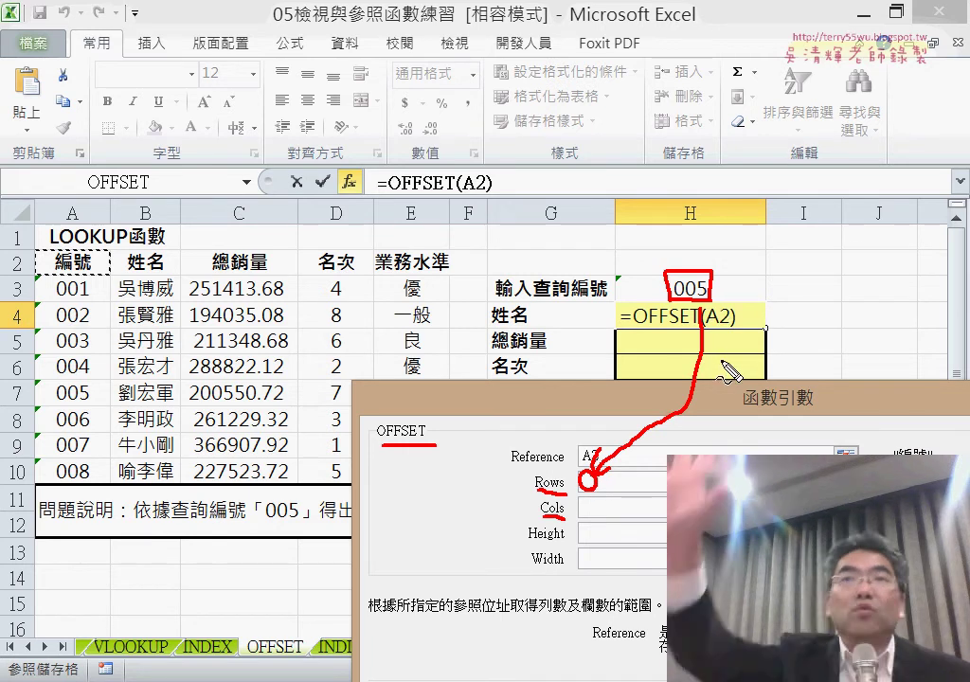
mouse_move(90, 238)
mouse_down()
mouse_move(48, 227)
mouse_move(92, 258)
mouse_up()
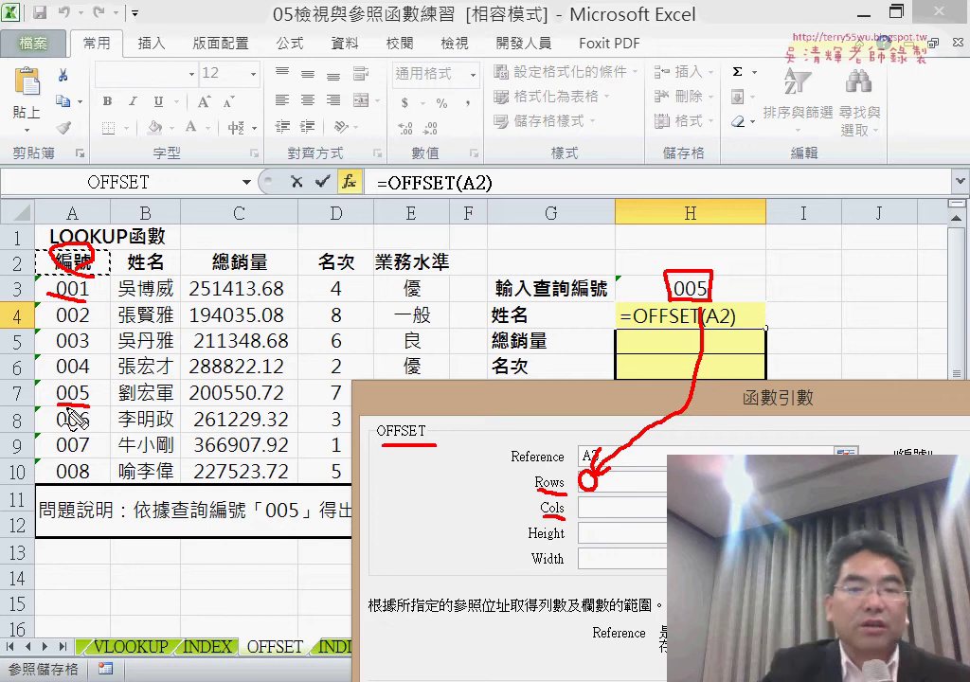
key(Escape)
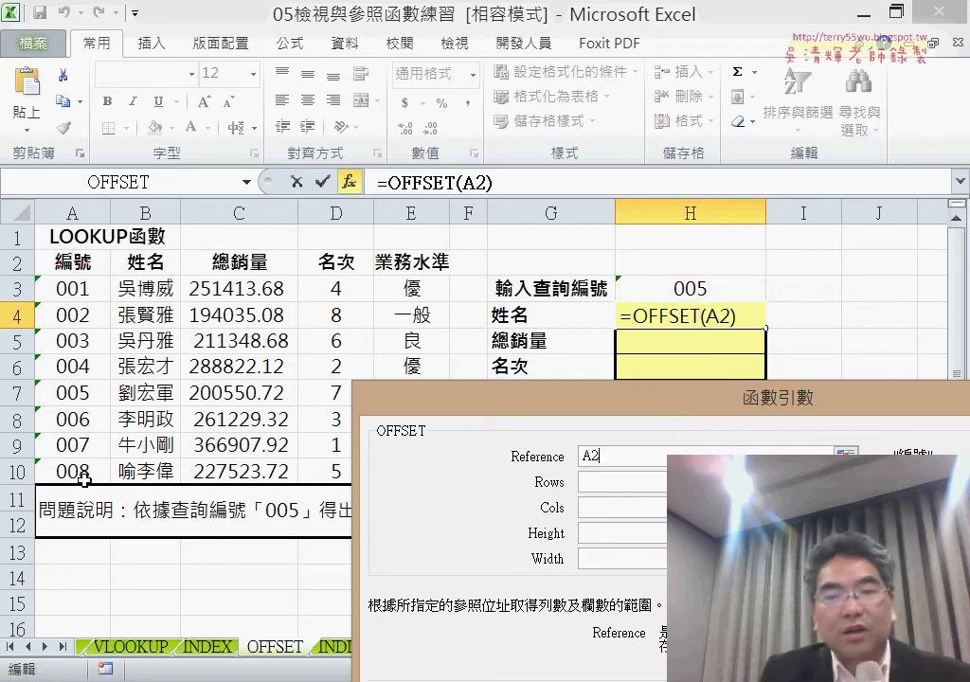
Set Rows to H3 and Cols to 1, committing =OFFSET(A2,H3,1) in H4
click(633, 493)
click(690, 288)
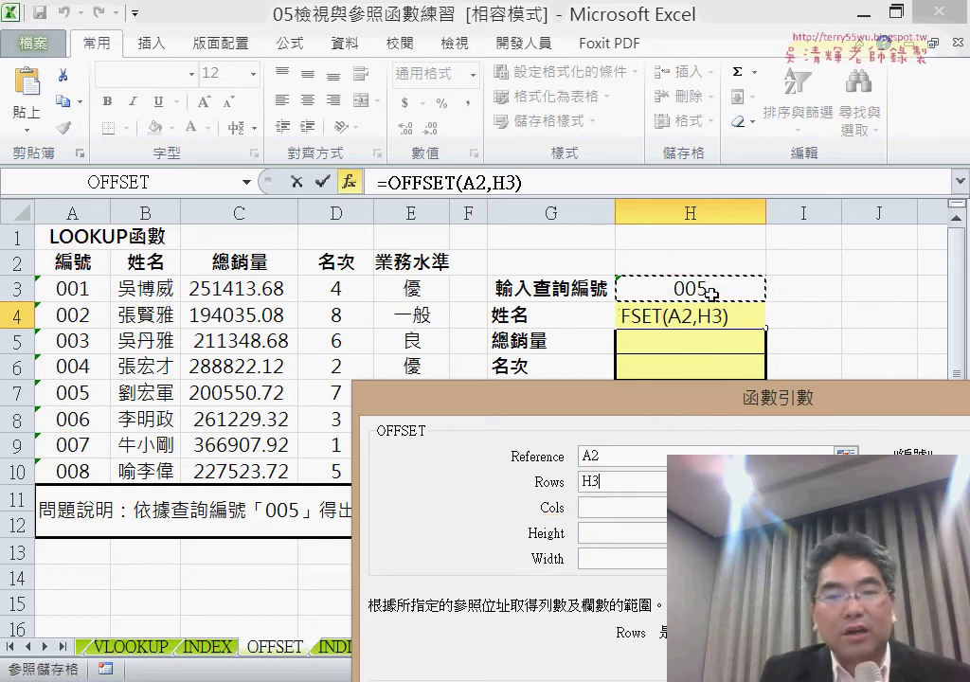
click(608, 509)
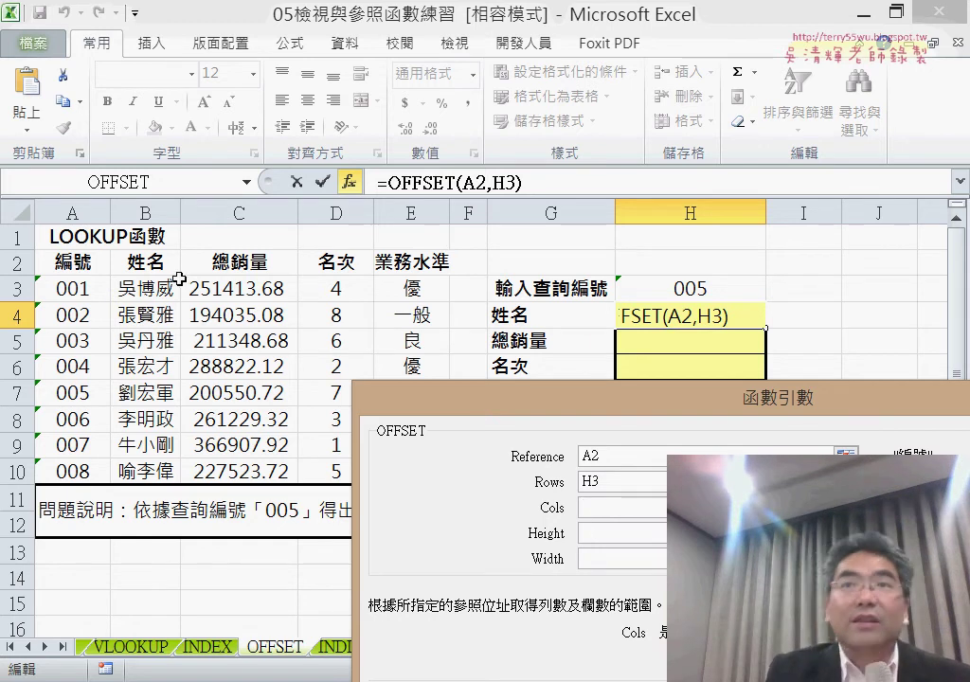
text(1)
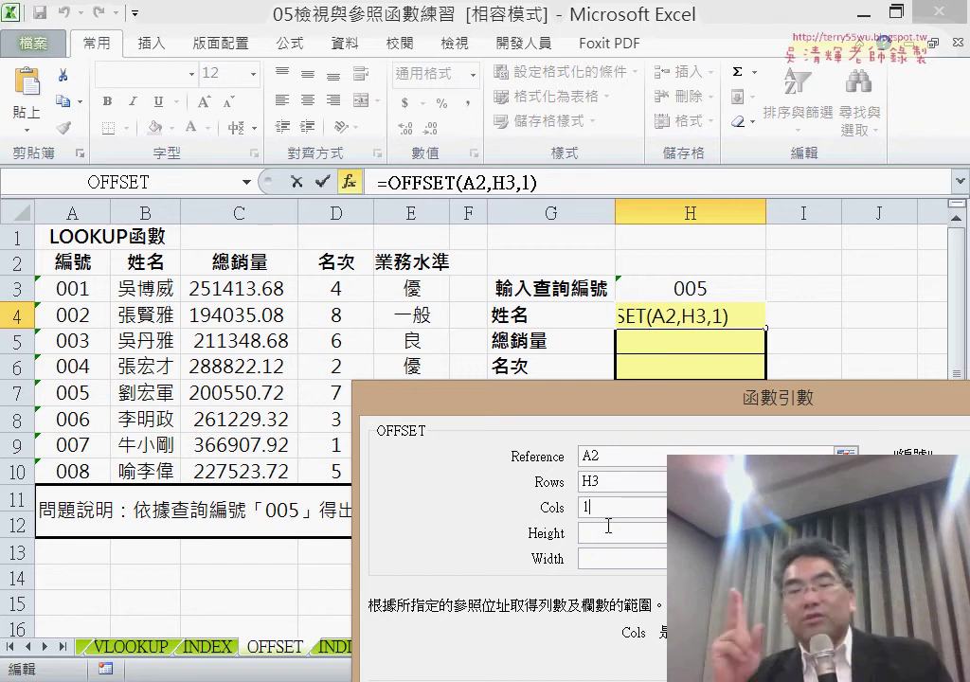
drag(683, 409, 365, 289)
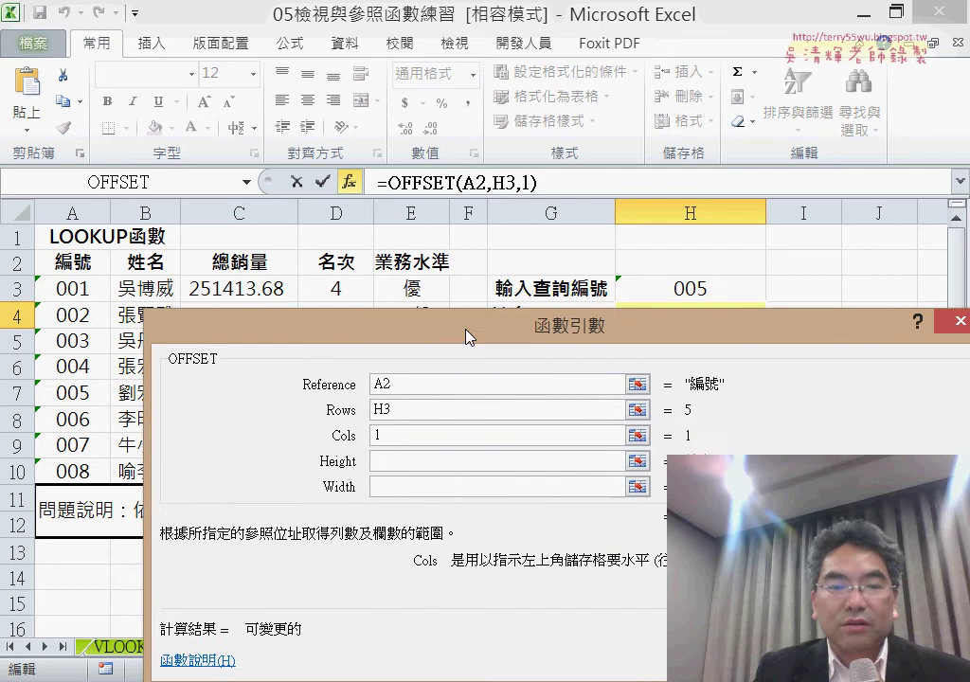
key(Return)
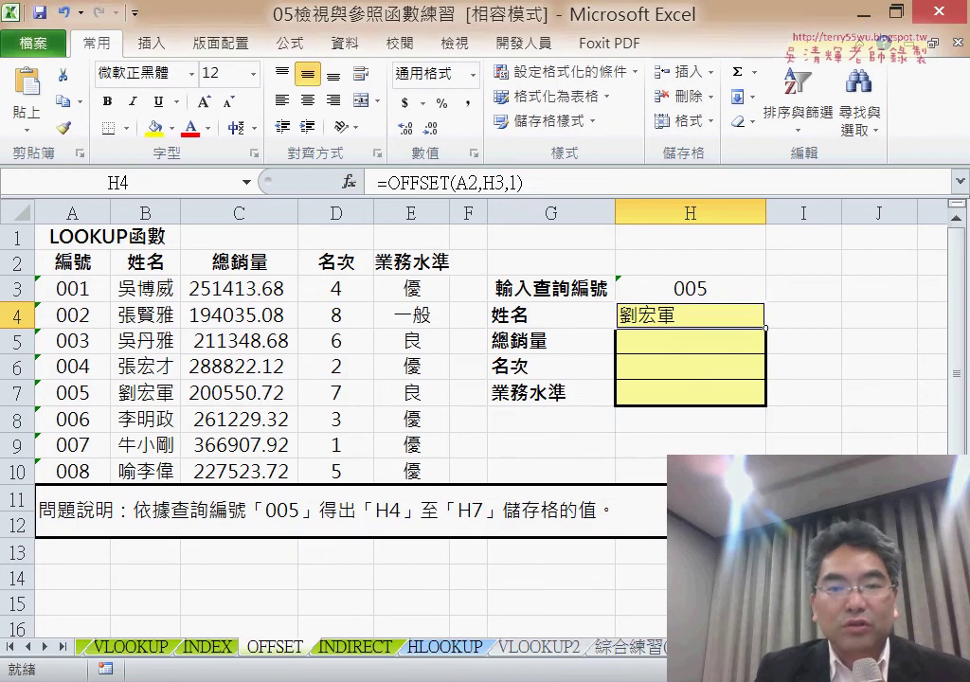
click(713, 291)
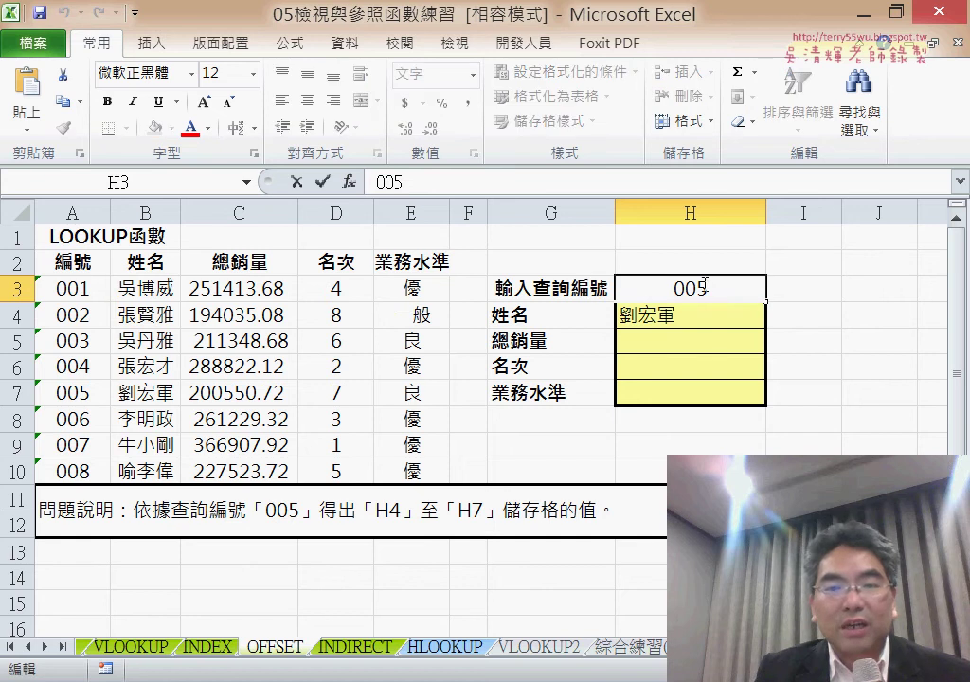
double_click(699, 285)
text(4)
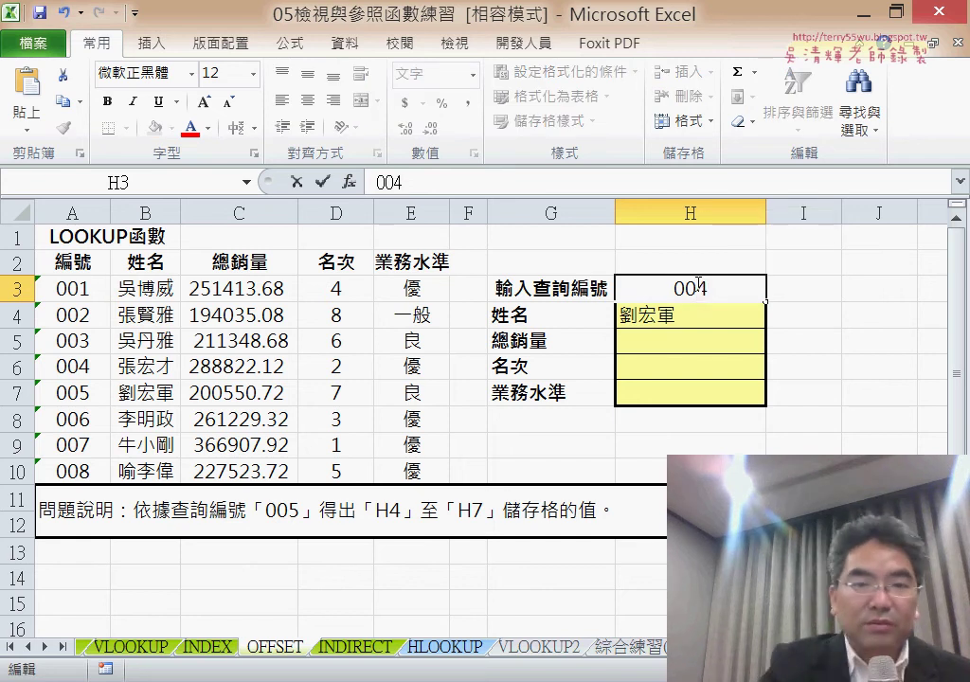
key(Return)
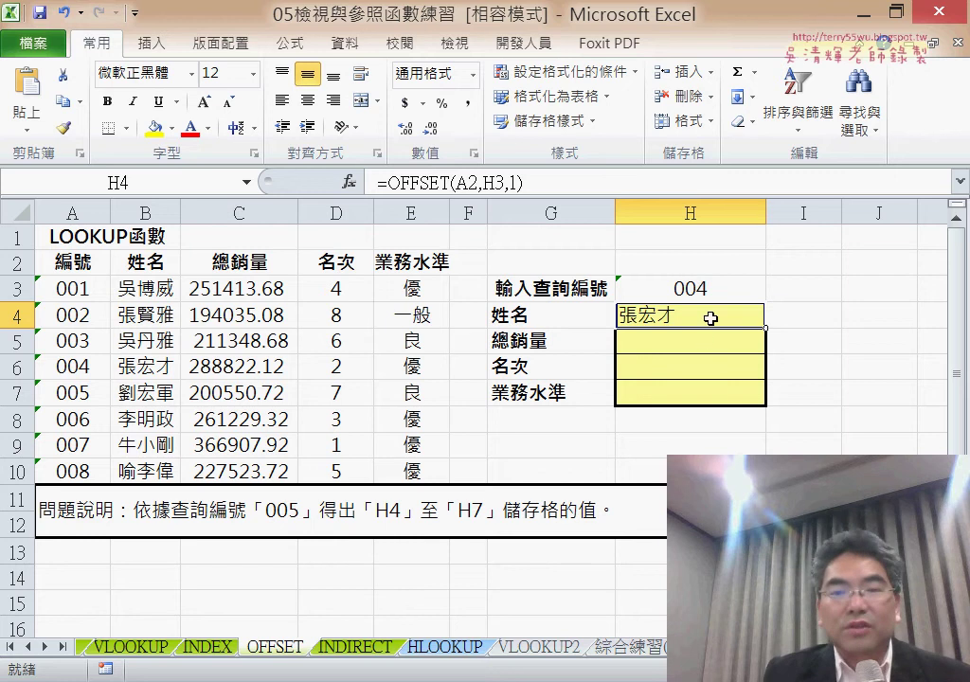
click(308, 100)
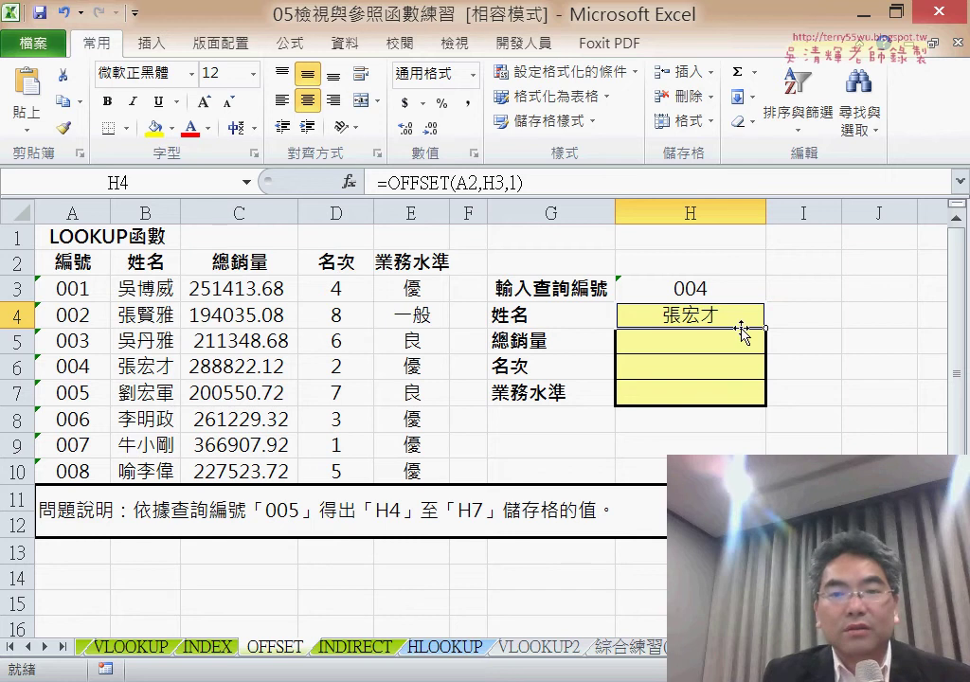
click(513, 182)
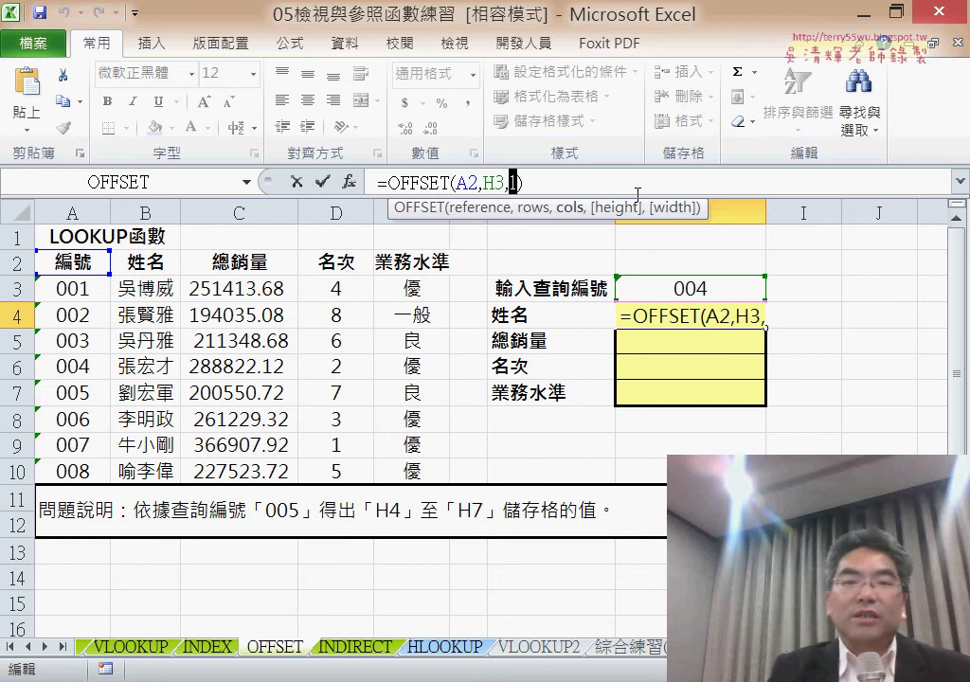
Insert the ROW function into cell I4 through Insert Function
click(324, 181)
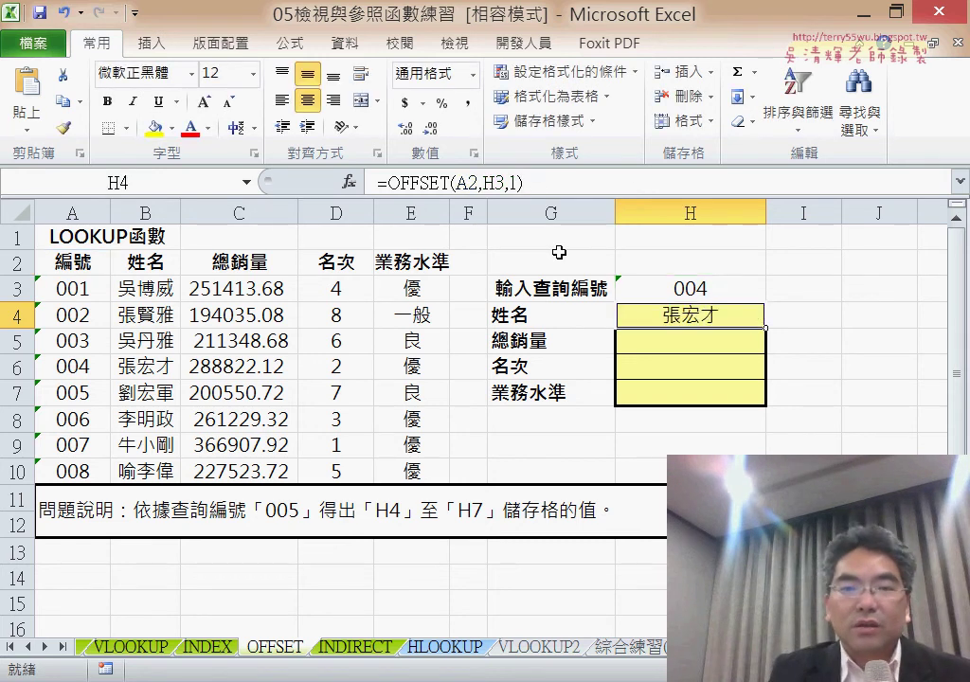
click(814, 317)
click(350, 182)
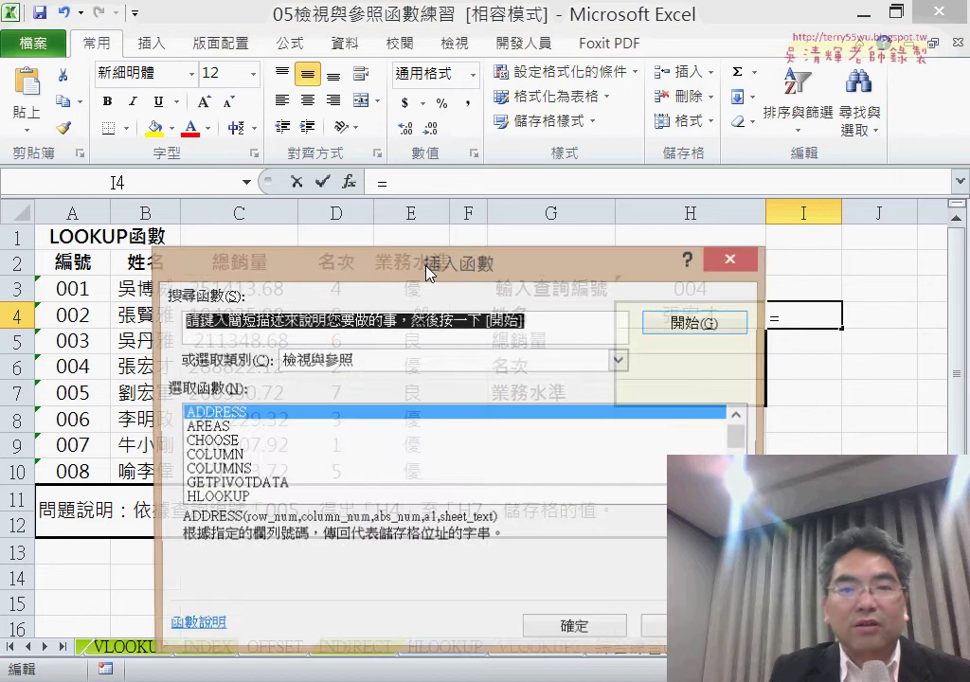
scroll(739, 436, down, 2)
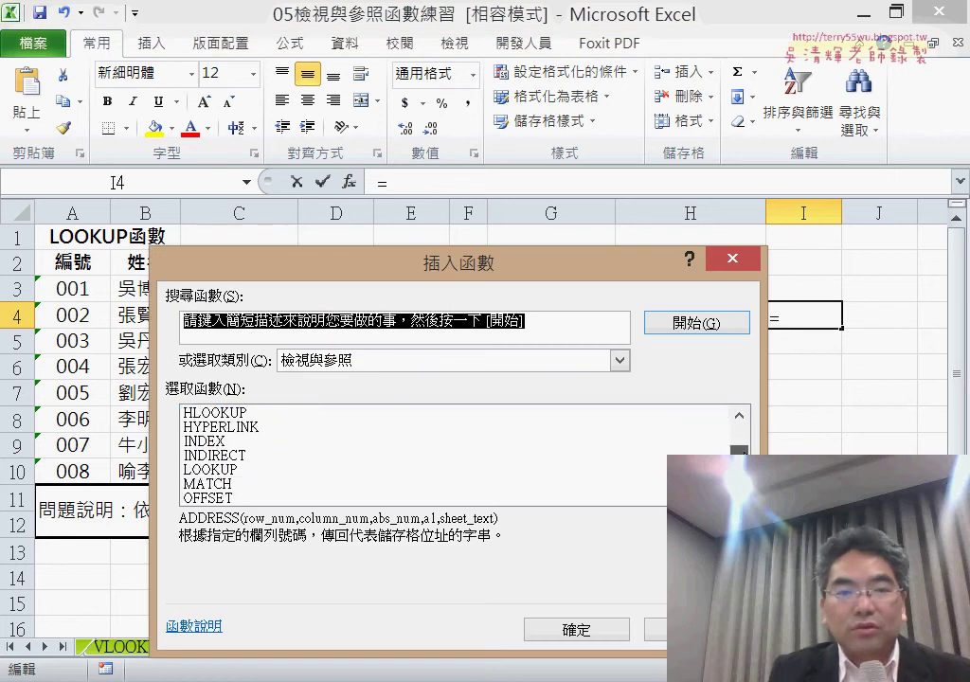
scroll(739, 436, down, 2)
click(284, 441)
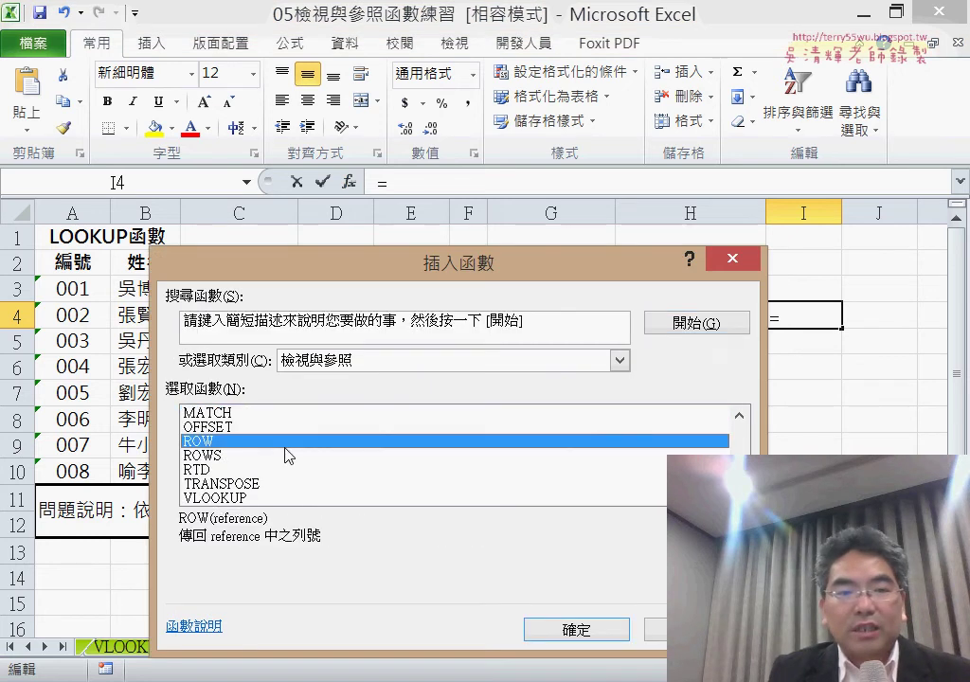
double_click(284, 442)
key(Return)
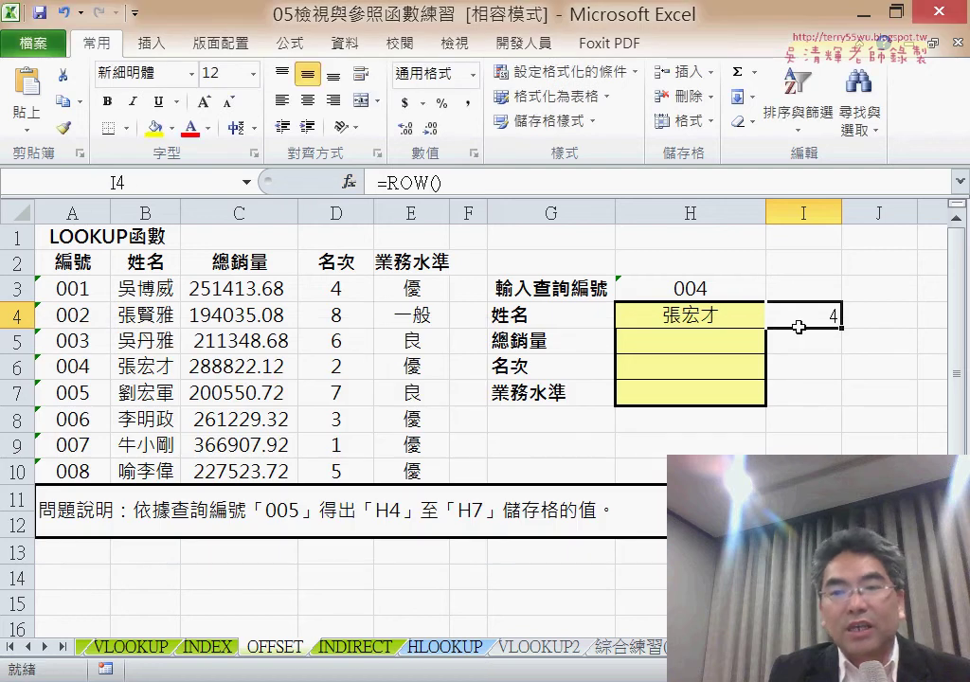
Change I4 to =ROW()-3 and fill it down to I7
click(489, 183)
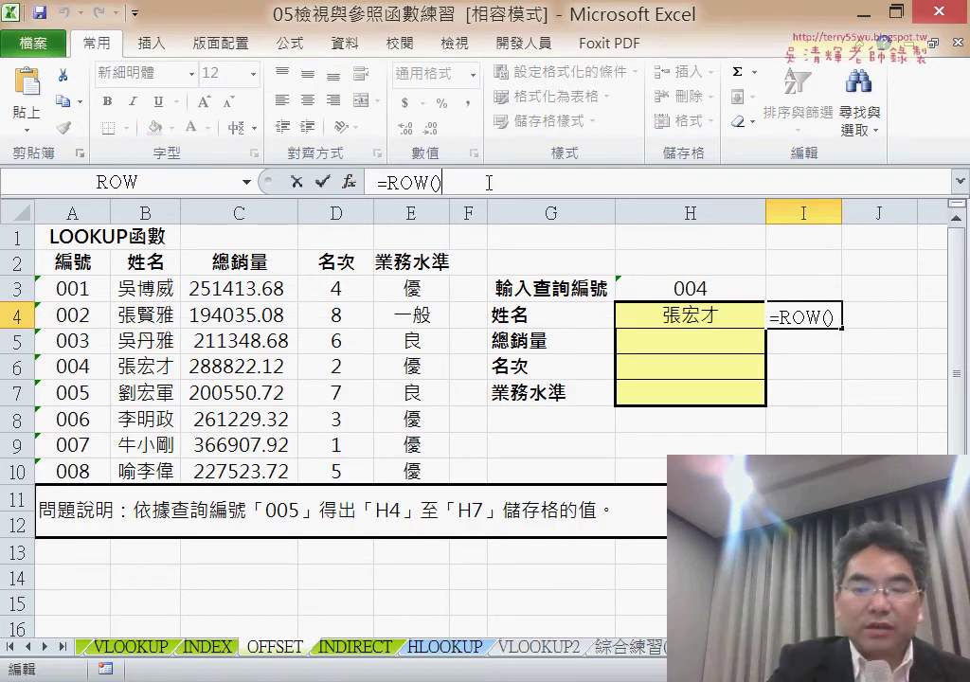
text(-3)
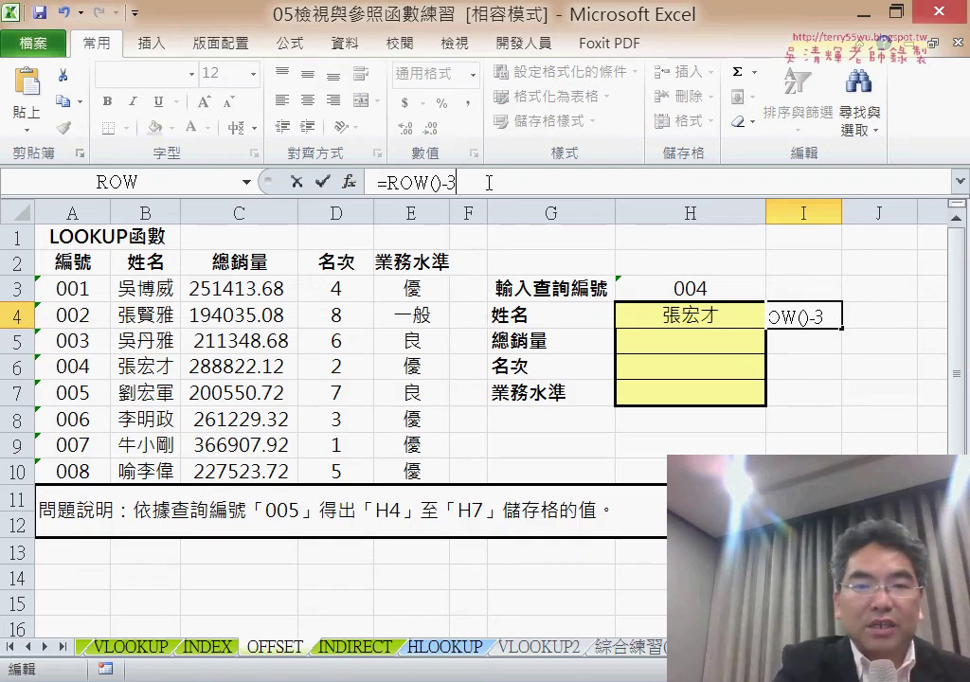
click(323, 181)
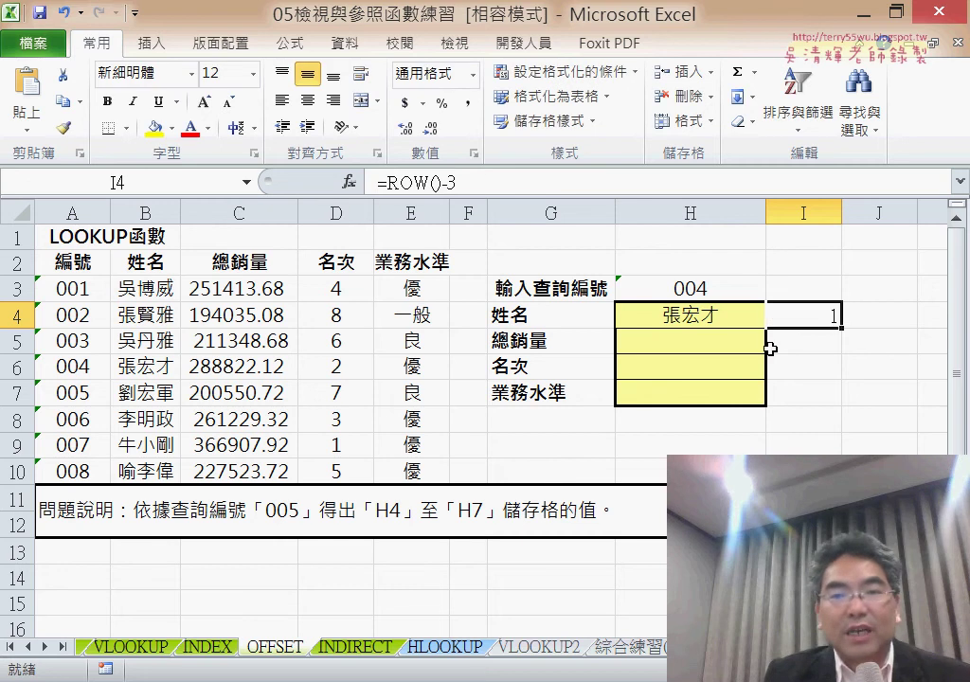
drag(841, 330, 841, 403)
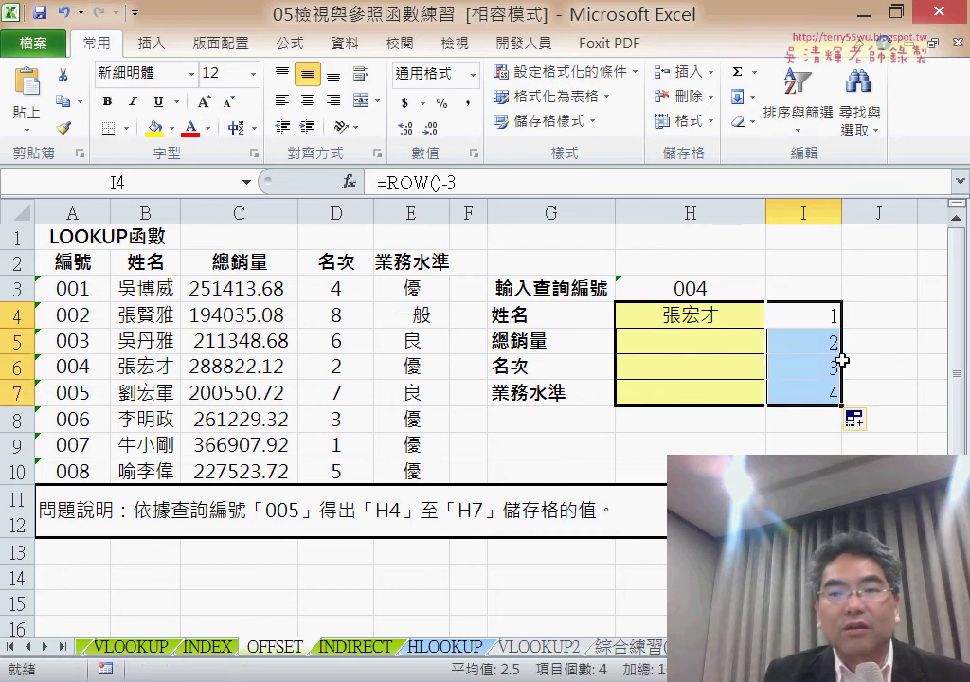
Copy the text ROW()-3 from the formula bar without changing I4
drag(469, 183, 390, 169)
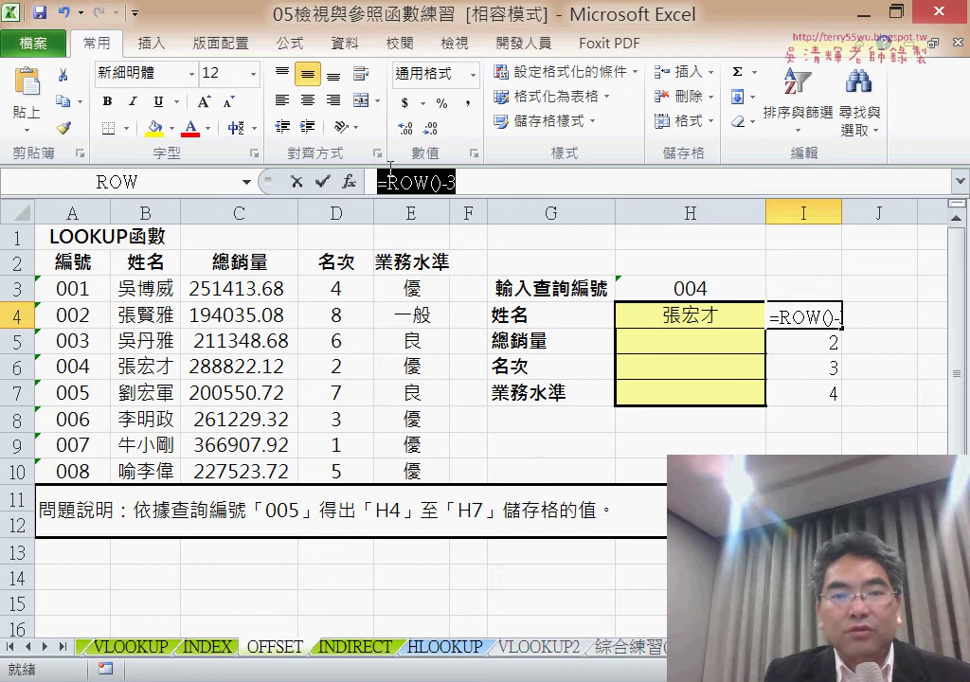
right_click(390, 180)
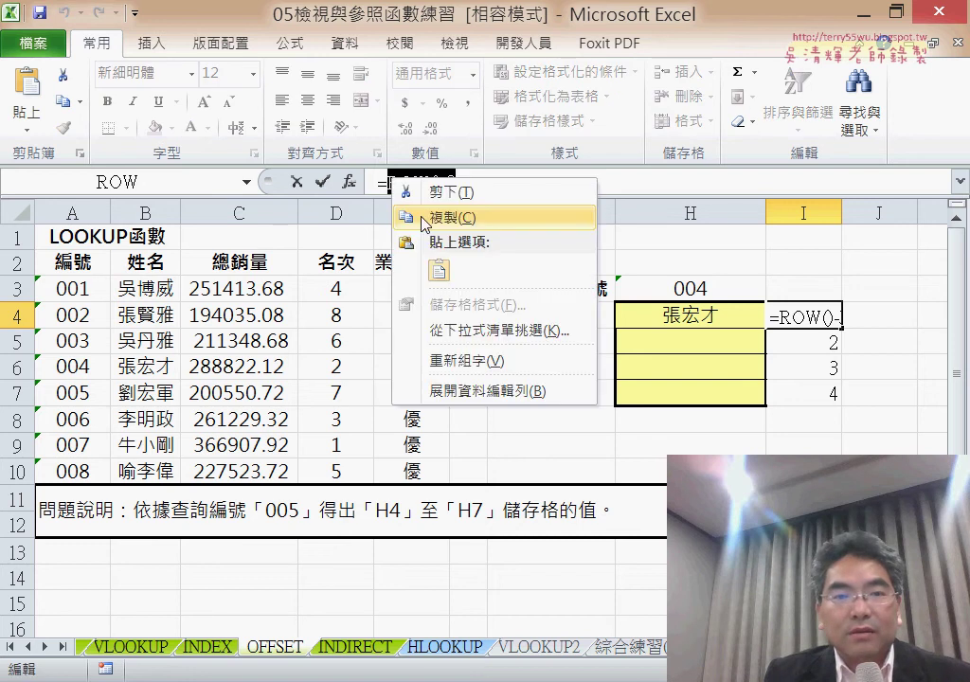
click(426, 214)
click(296, 180)
Replace the column argument of H4's OFFSET formula with ROW()-3
click(678, 318)
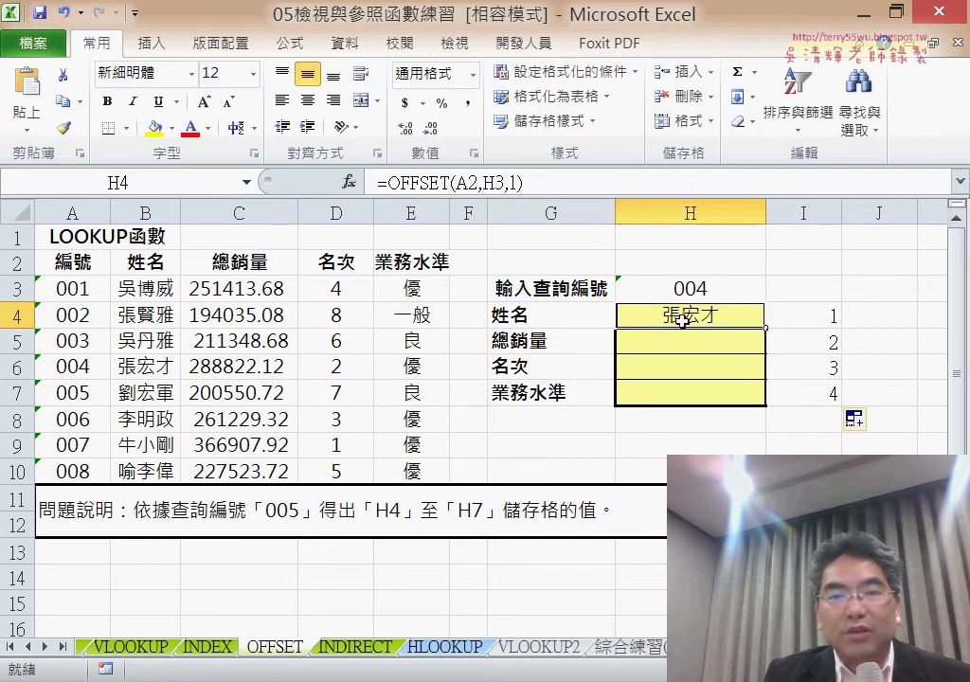
double_click(517, 183)
key(BackSpace)
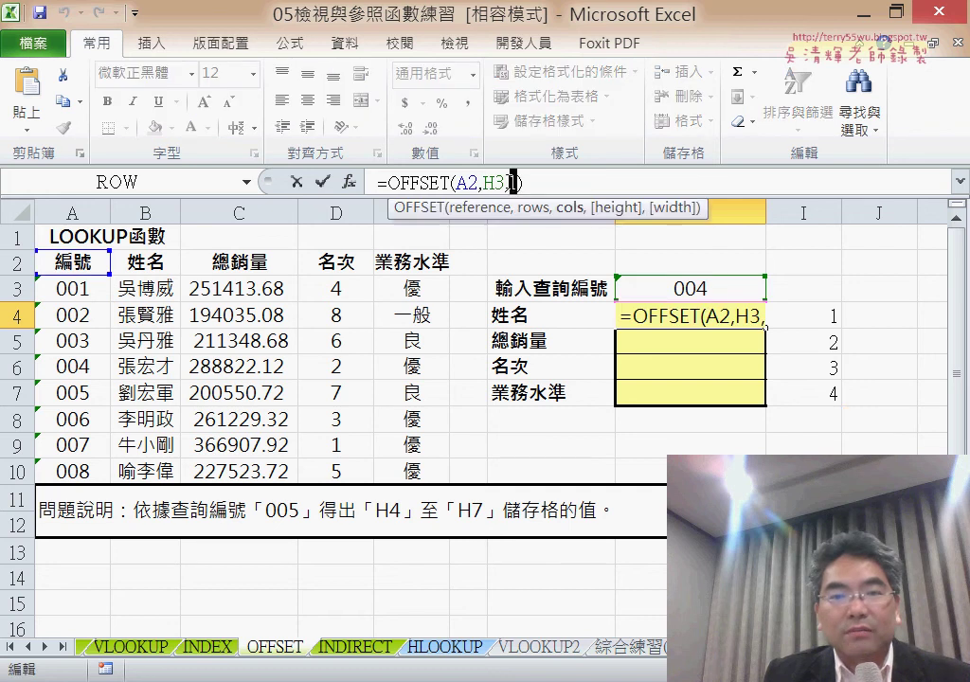
right_click(511, 182)
click(554, 275)
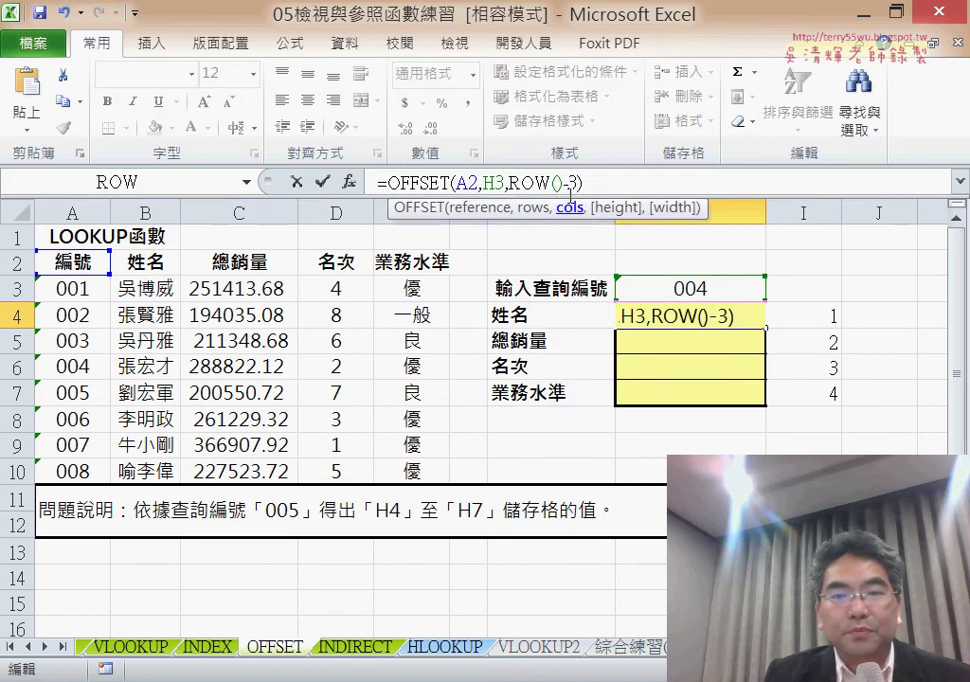
click(324, 181)
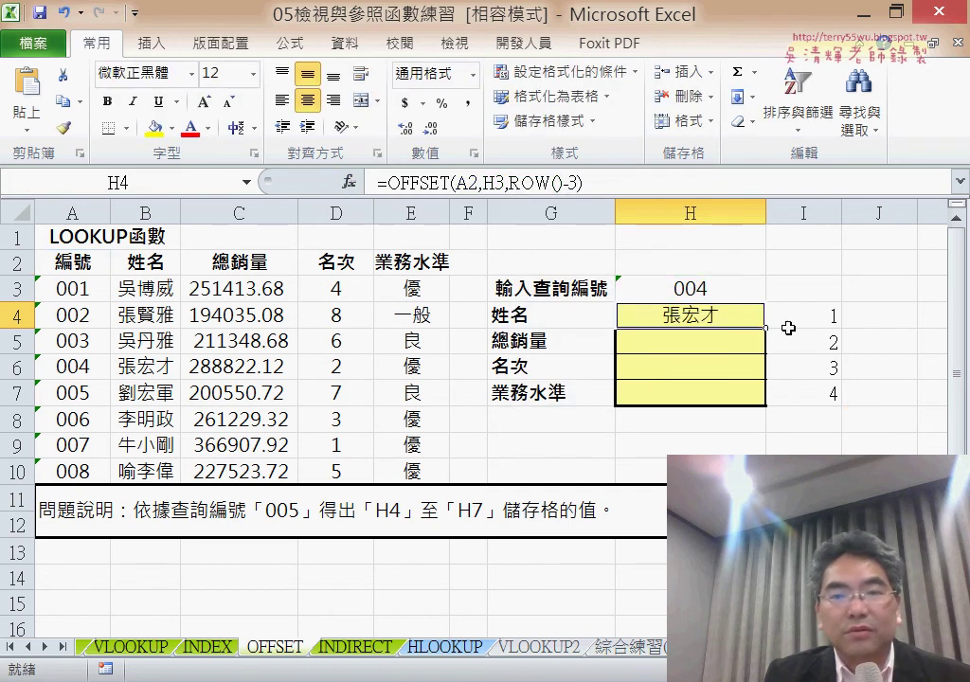
Make the OFFSET references row-absolute as A$2 and H$3
click(471, 178)
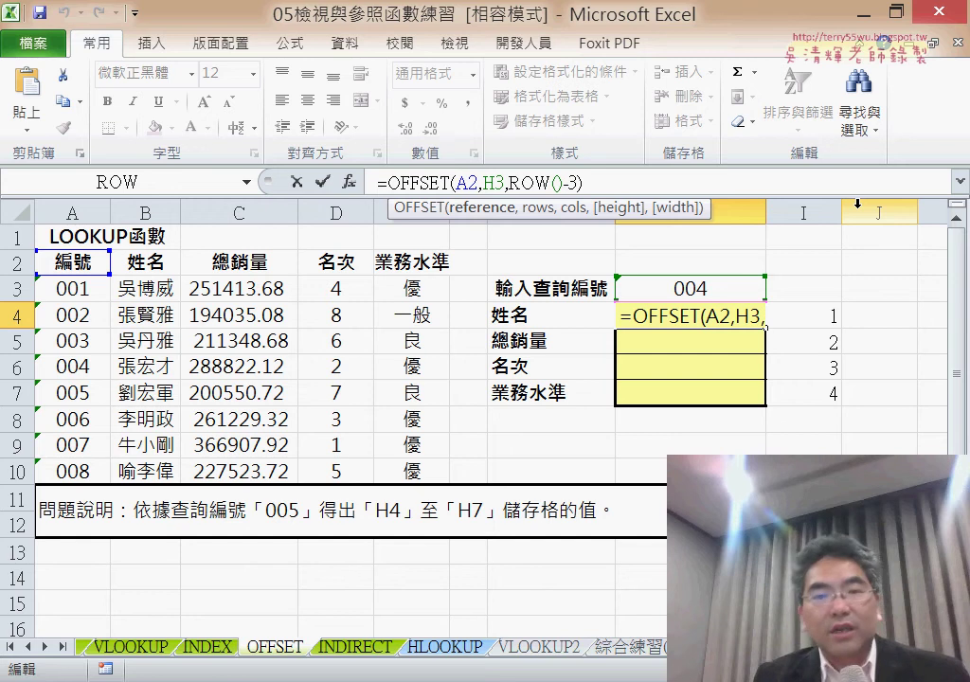
key(F4)
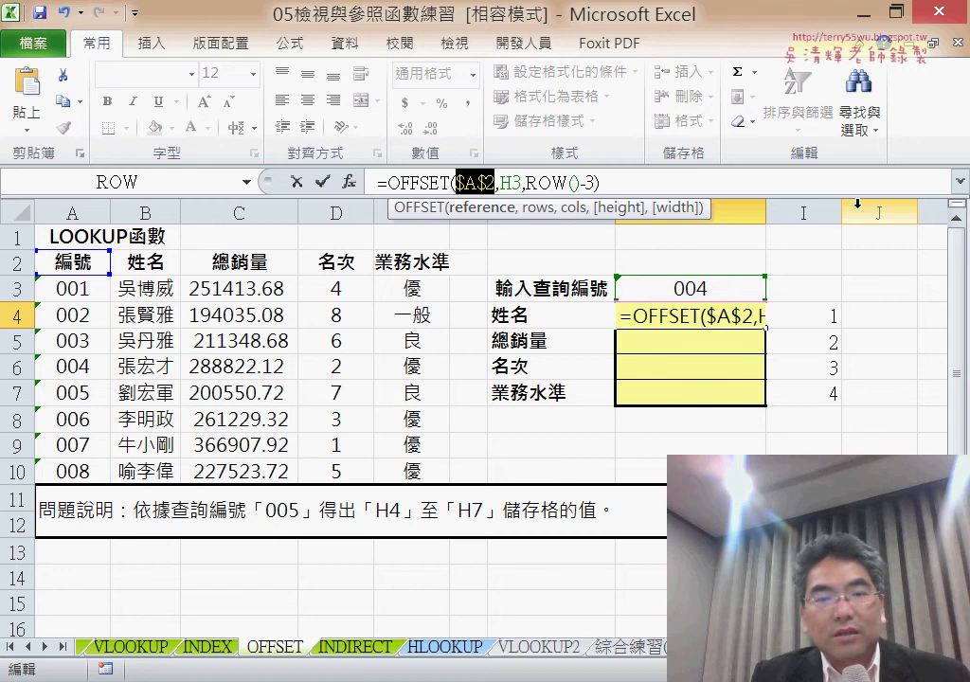
key(F4)
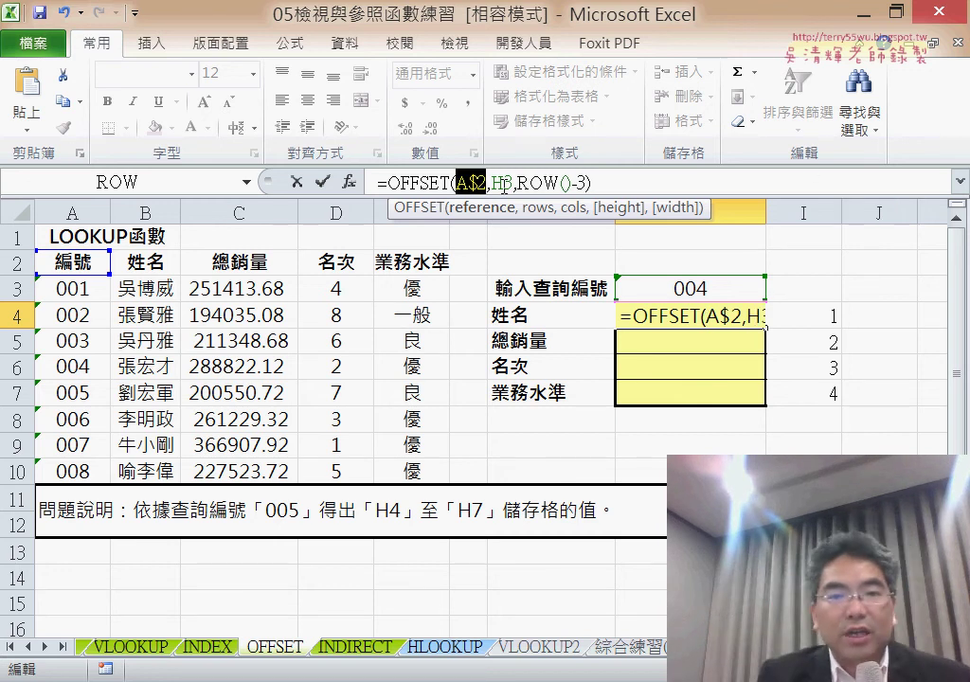
double_click(502, 183)
key(F4)
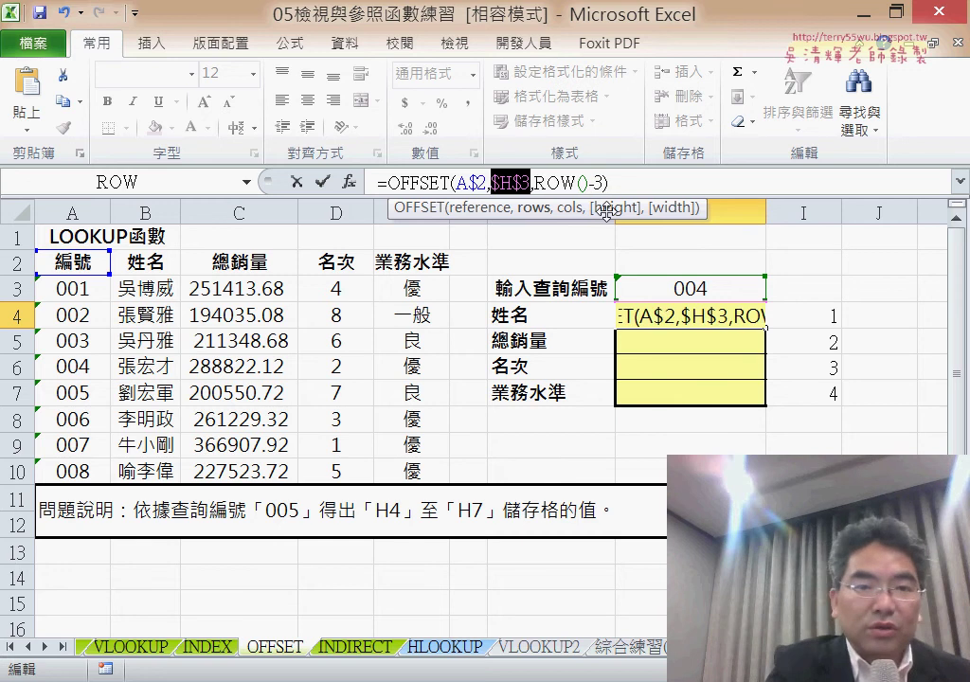
key(F4)
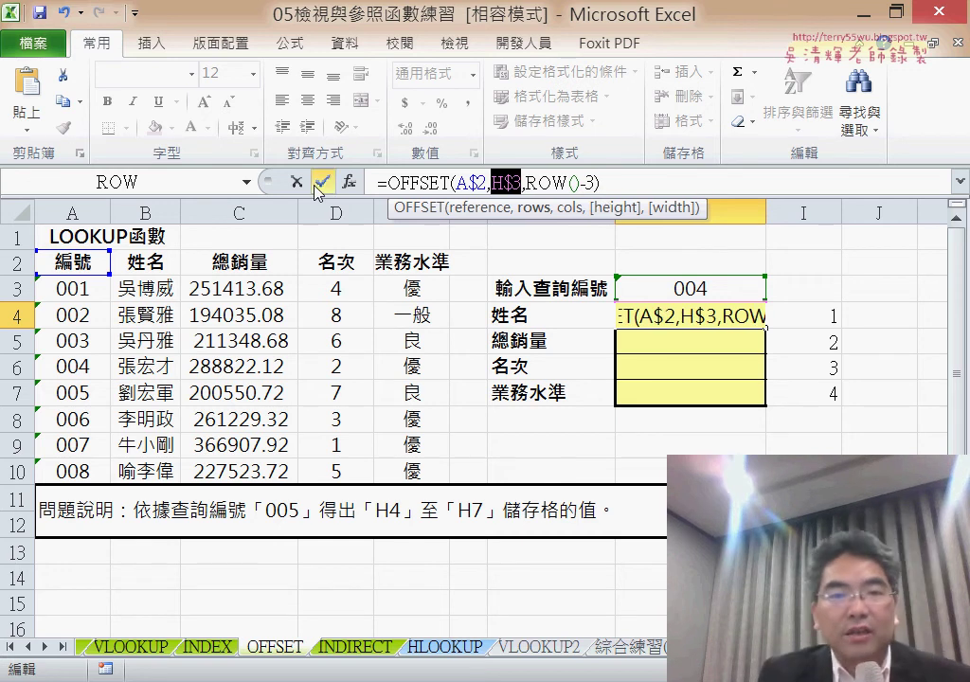
click(320, 184)
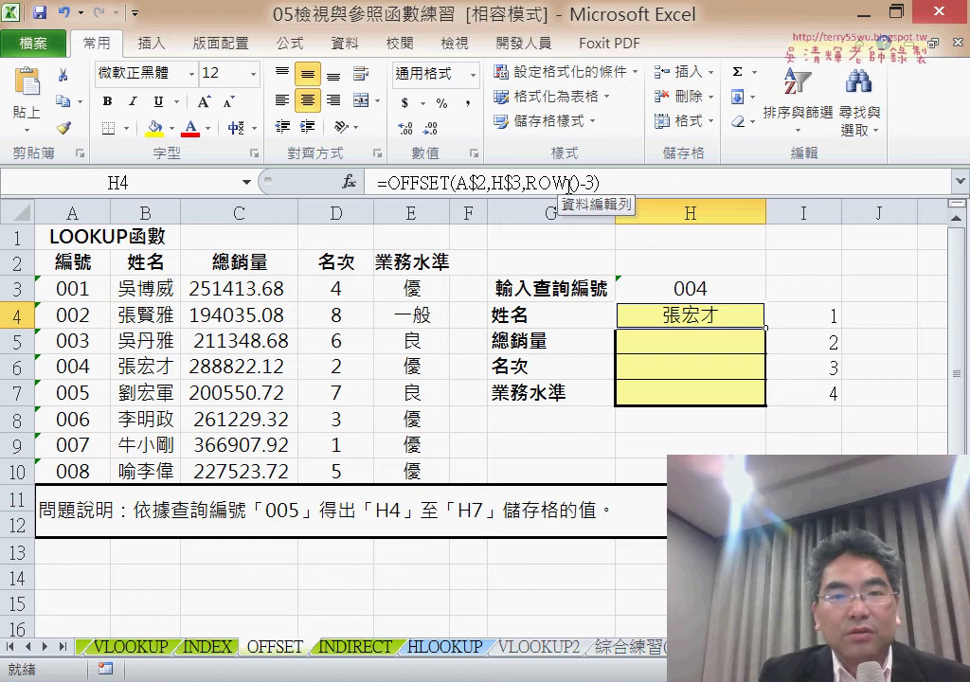
double_click(536, 183)
drag(536, 183, 579, 186)
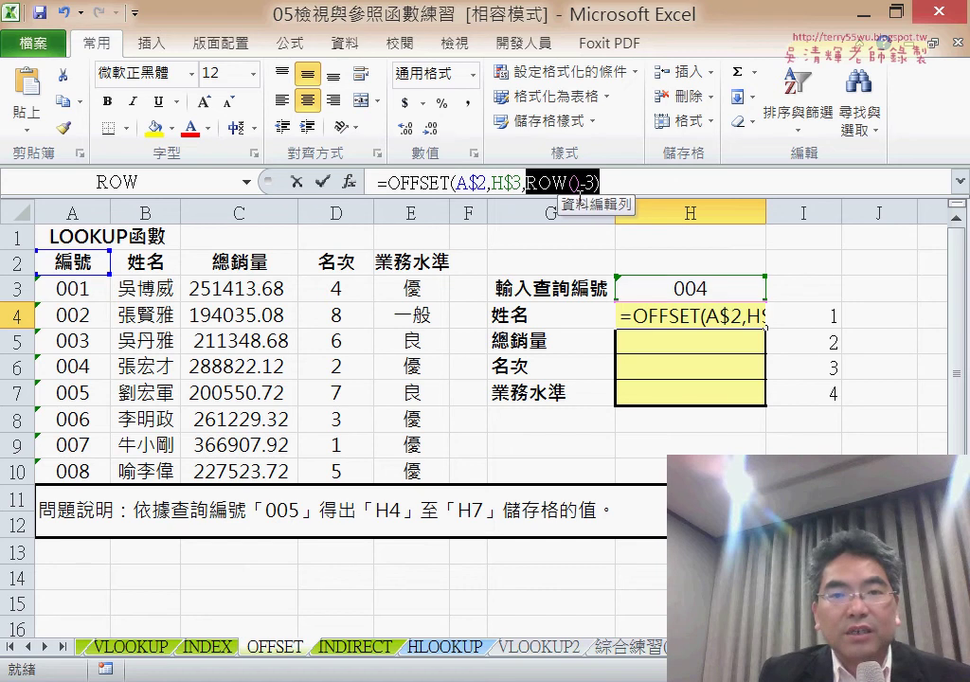
click(324, 182)
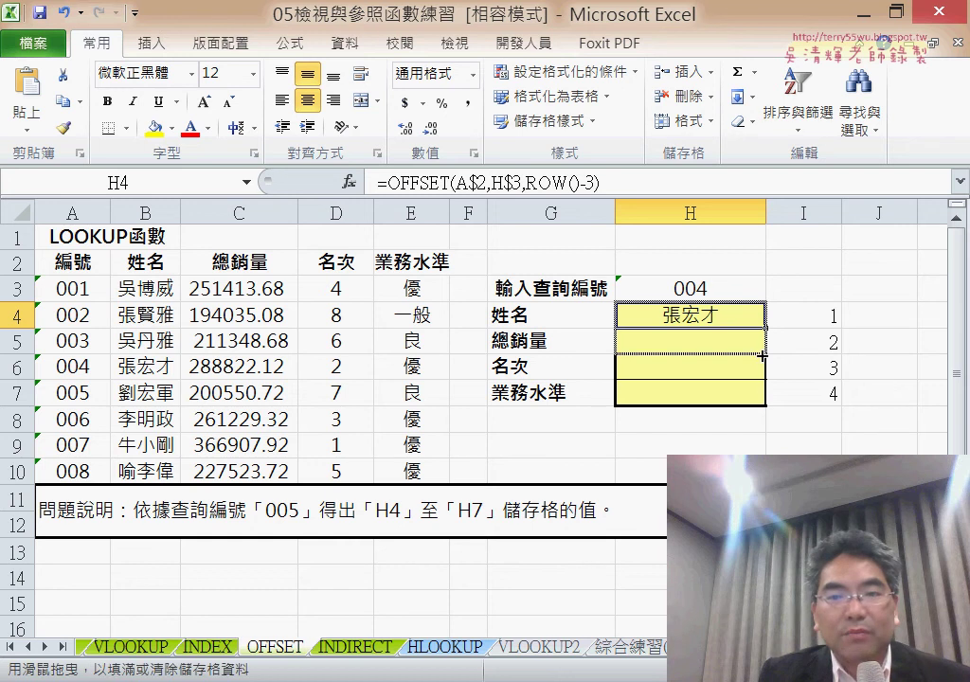
Fill the OFFSET formula down to H7 and change the lookup ID in H3 to 006
drag(765, 329, 813, 398)
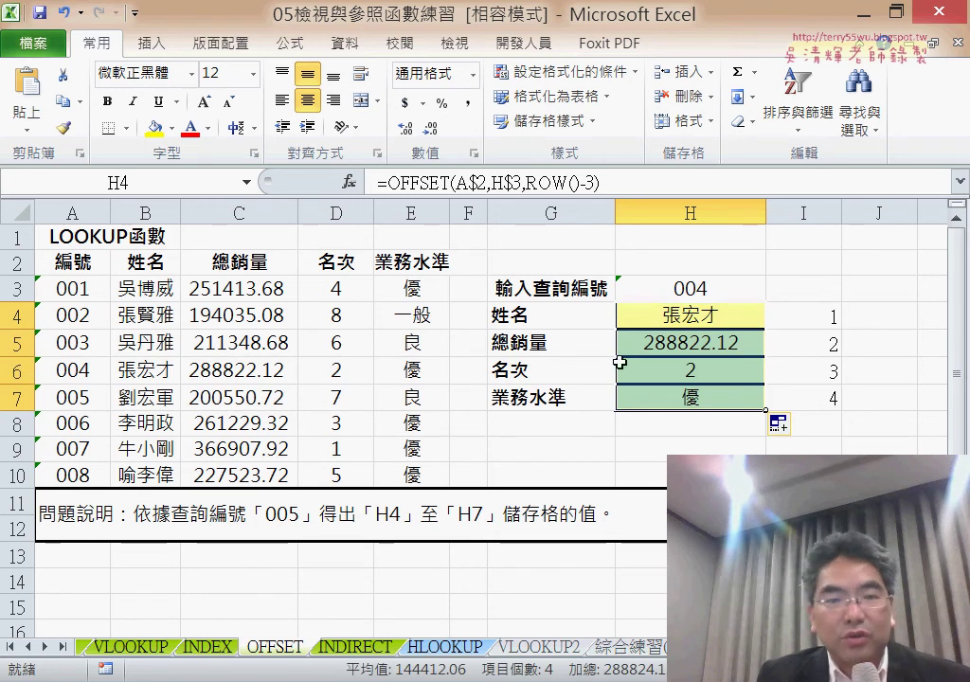
click(667, 281)
double_click(705, 281)
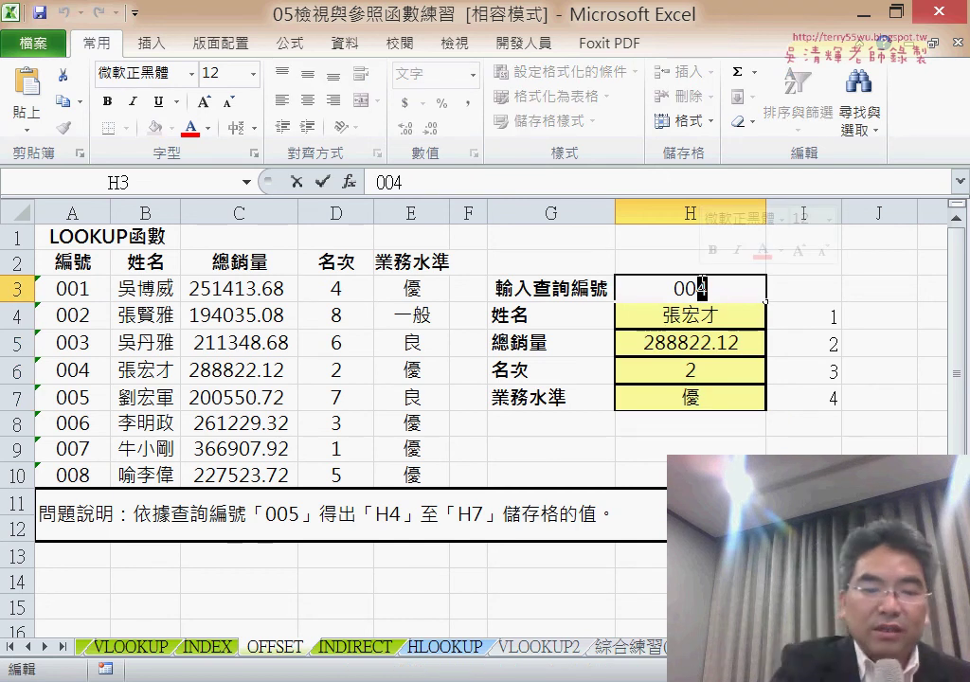
text(6)
key(Return)
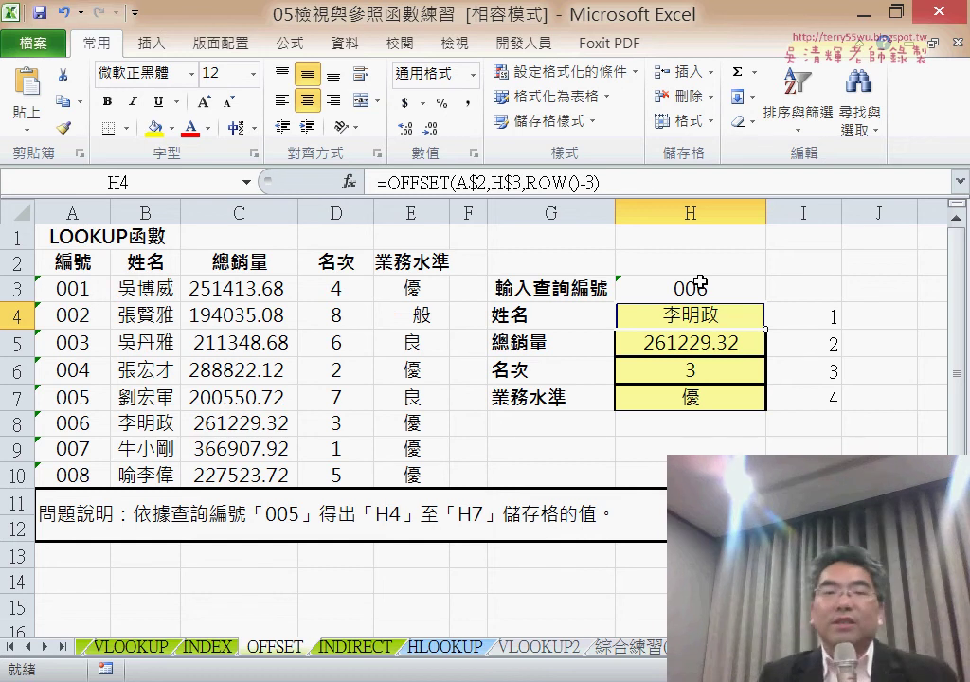
click(421, 185)
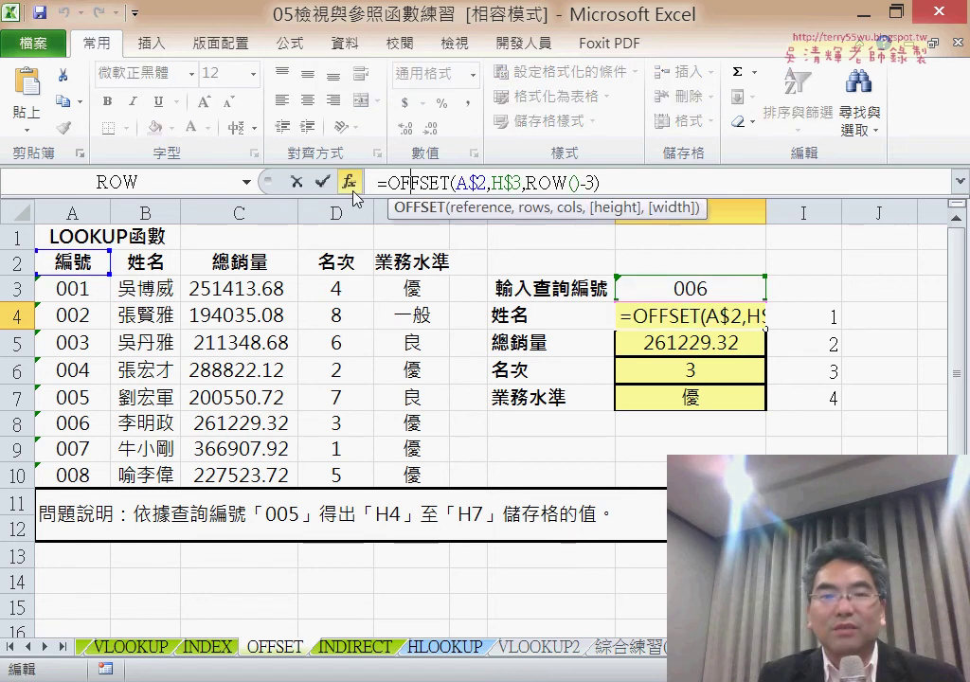
click(349, 182)
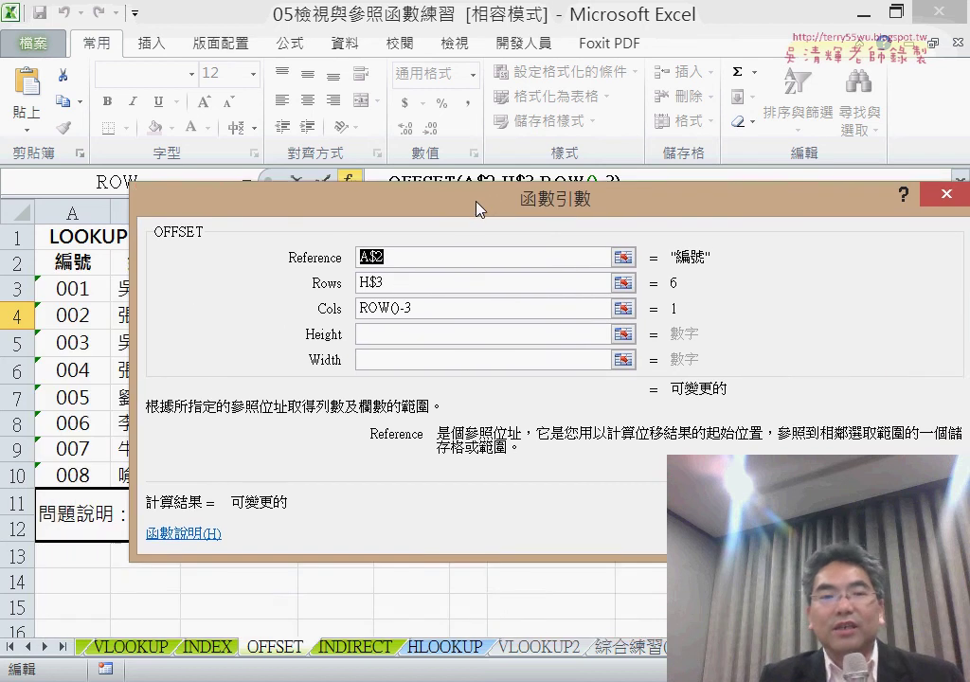
drag(372, 291, 505, 268)
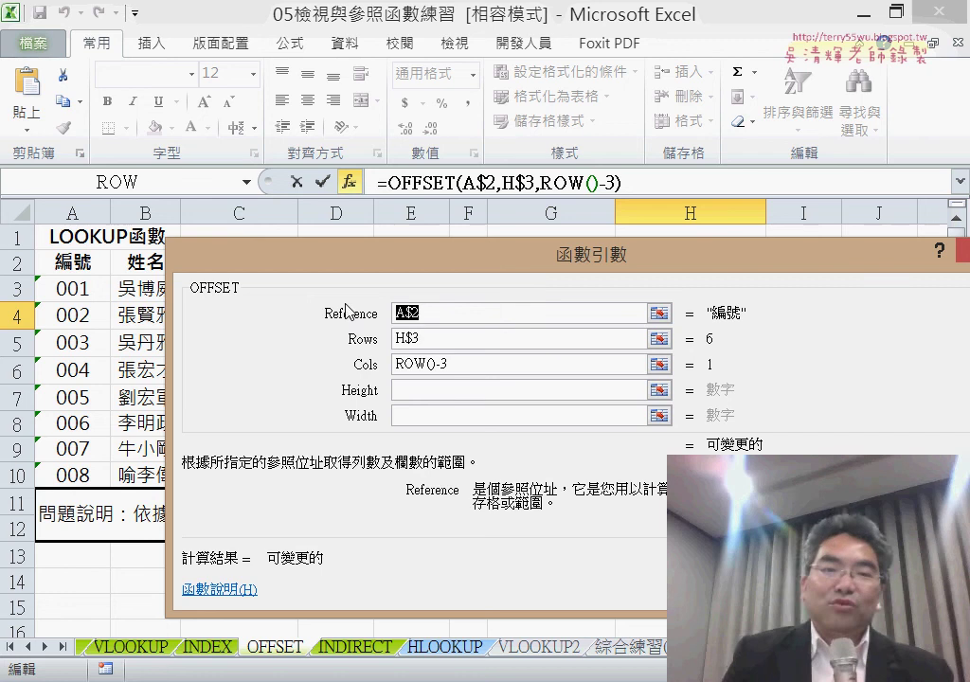
drag(225, 265, 216, 315)
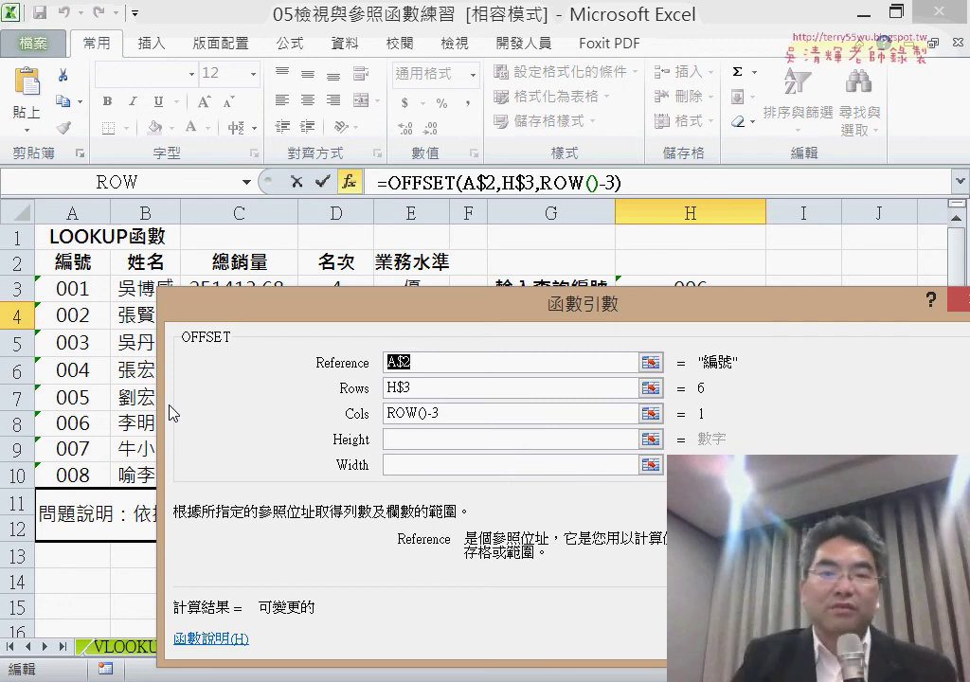
drag(356, 321, 228, 218)
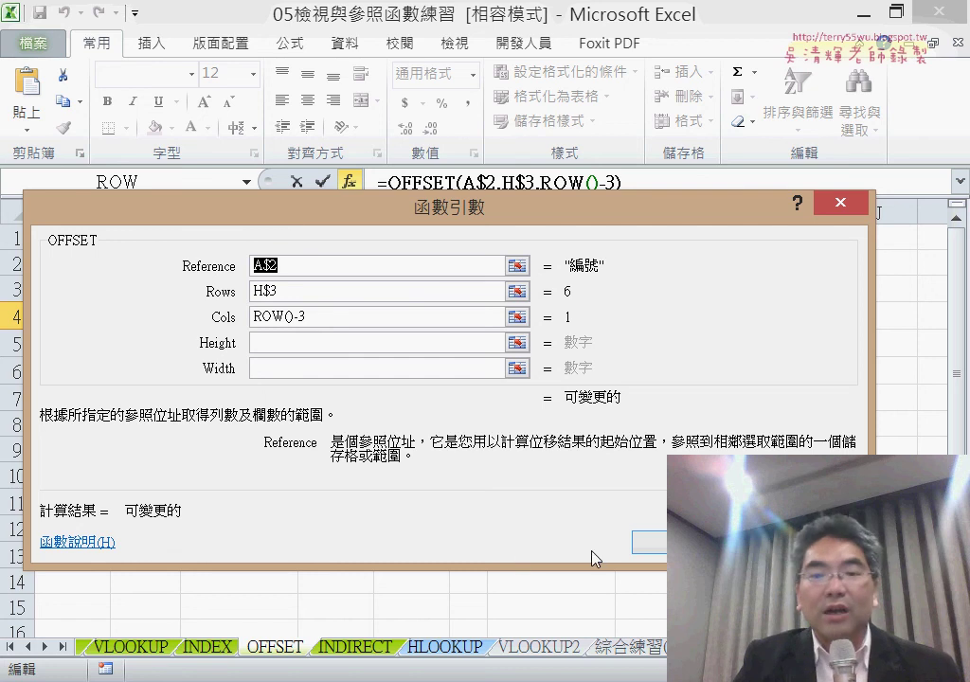
key(Return)
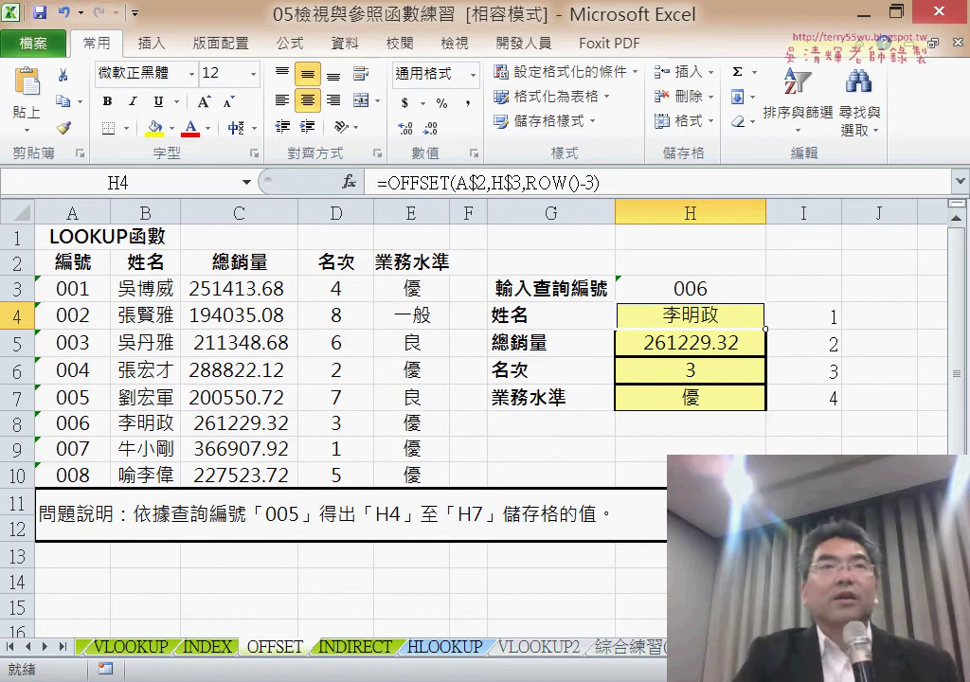